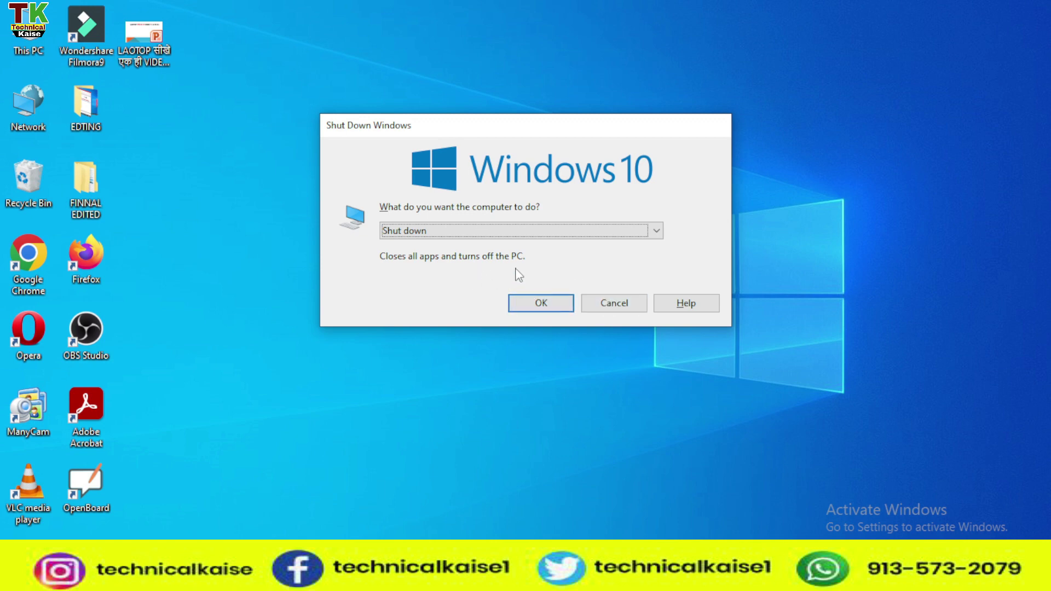
# - Cancel the Shut Down Windows dialog and display the Start menu's power options
pyautogui.click(612, 305)
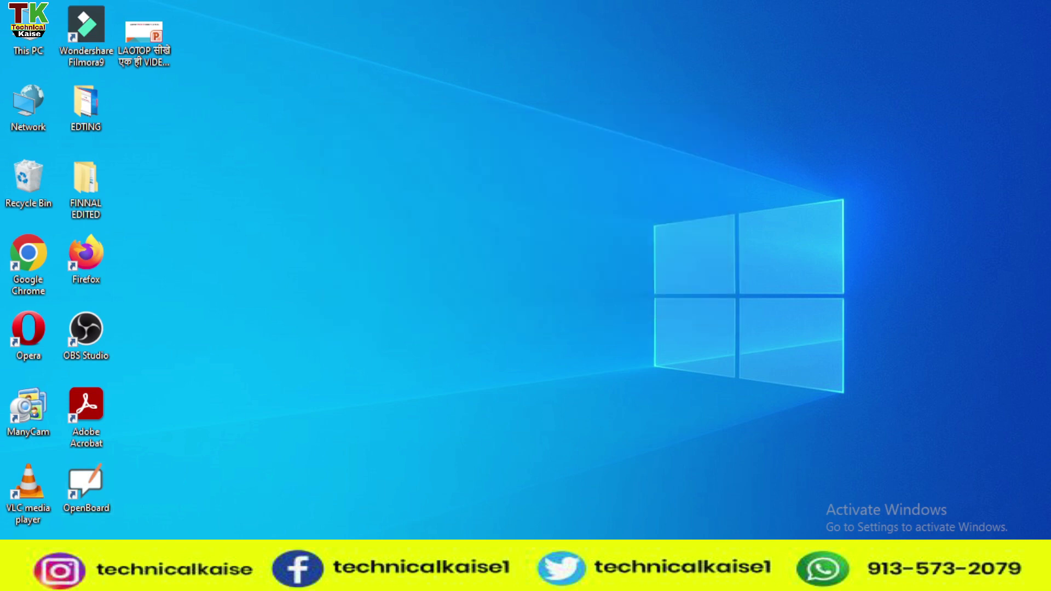
pyautogui.press('super')
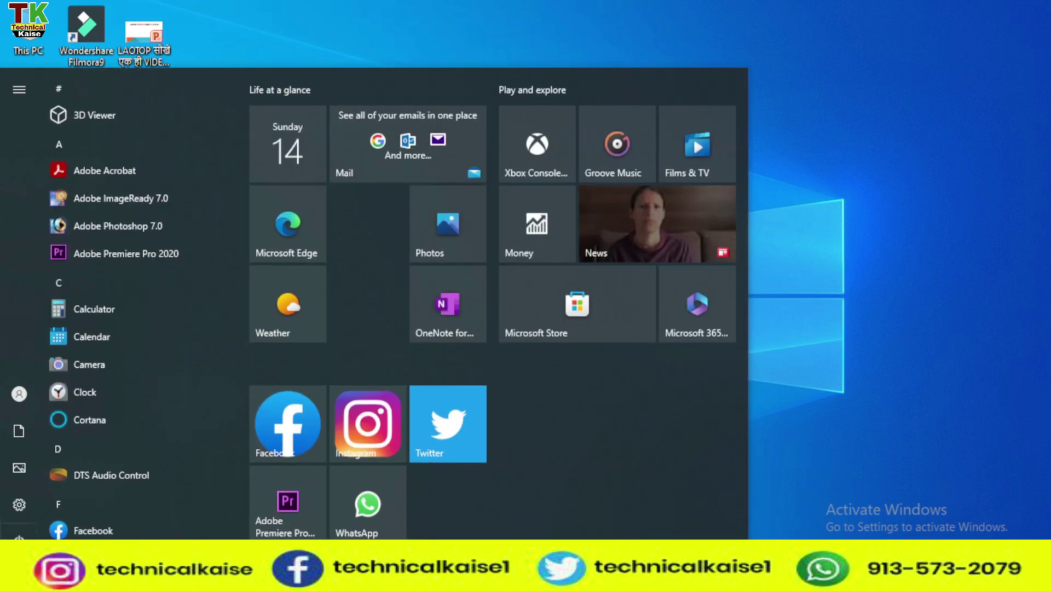
pyautogui.moveTo(19, 536)
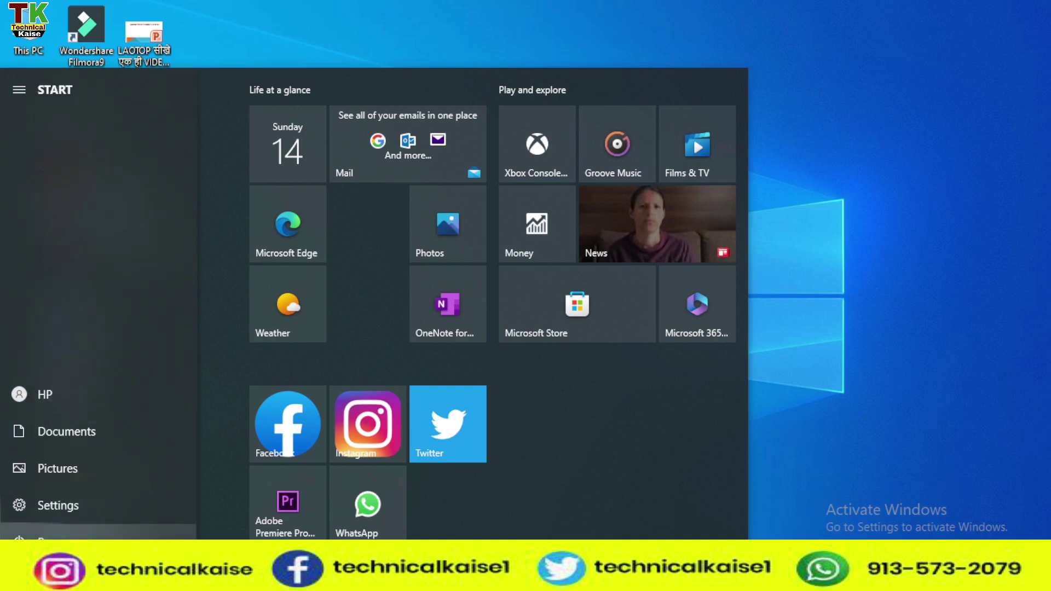
pyautogui.click(19, 534)
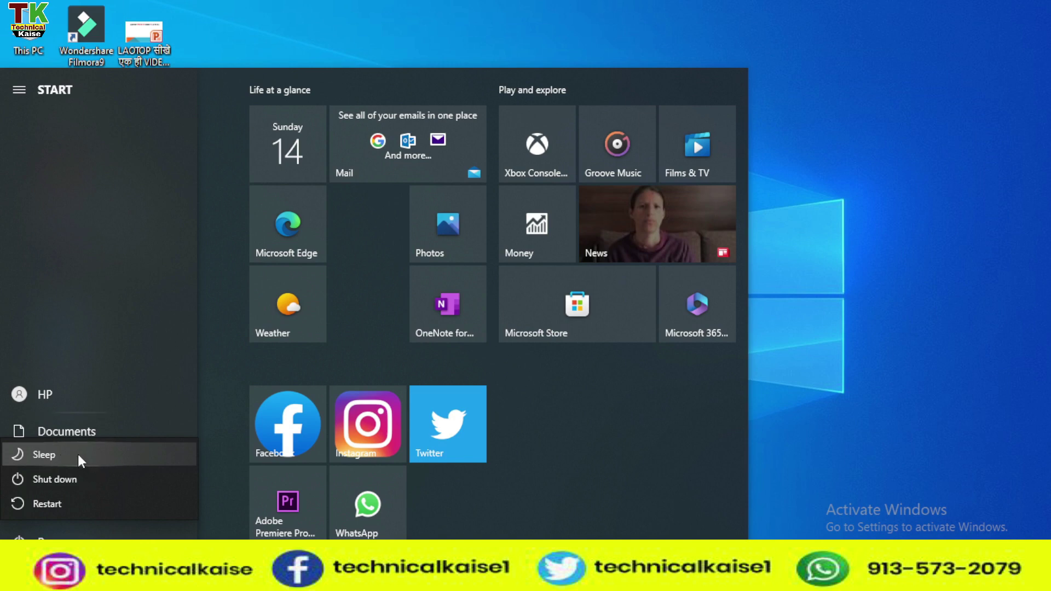
# - Leave the Start menu and refresh the desktop
pyautogui.click(859, 288)
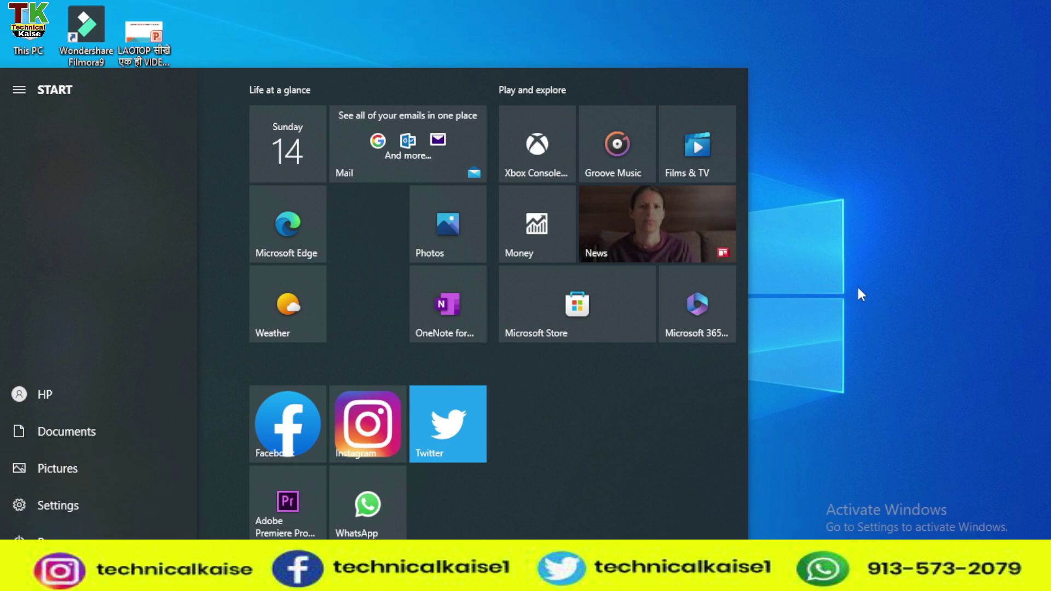
pyautogui.rightClick(859, 288)
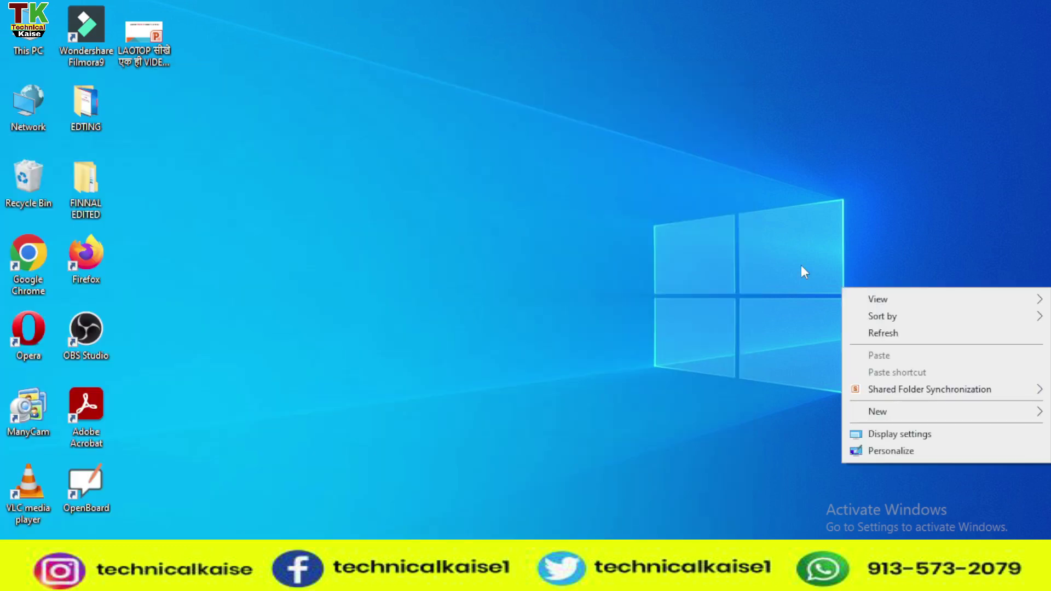
pyautogui.click(883, 334)
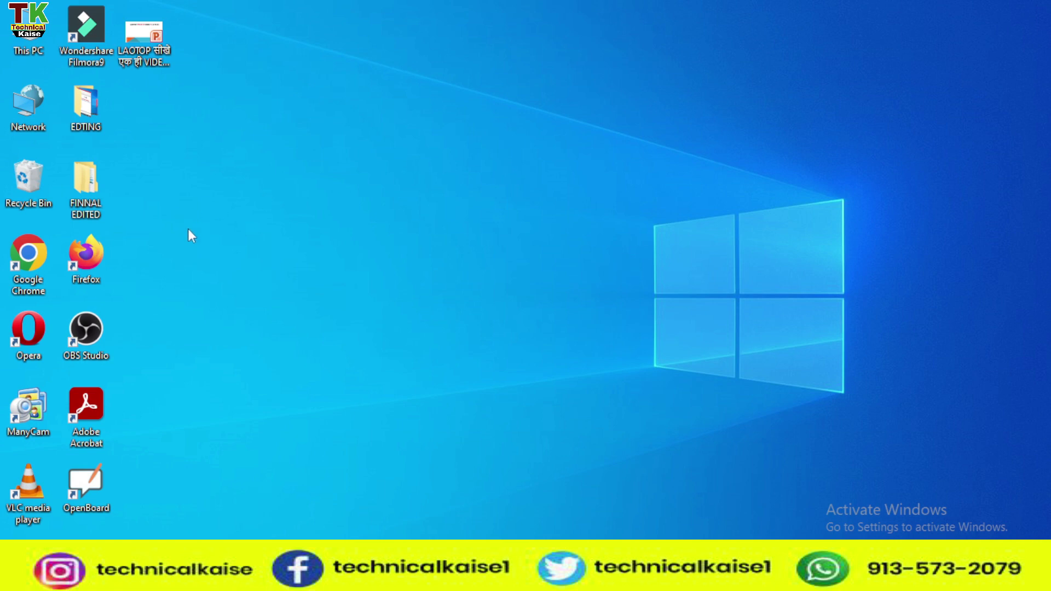
# - Open the TECH folder inside the FINNAL EDITED folder on the desktop
pyautogui.doubleClick(86, 195)
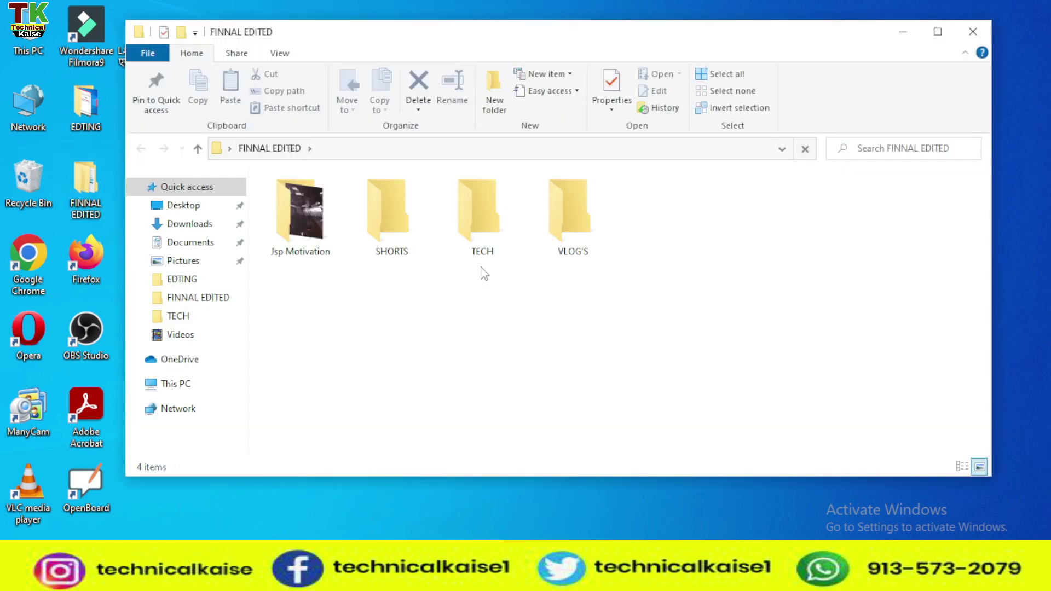
pyautogui.click(485, 231)
pyautogui.doubleClick(485, 231)
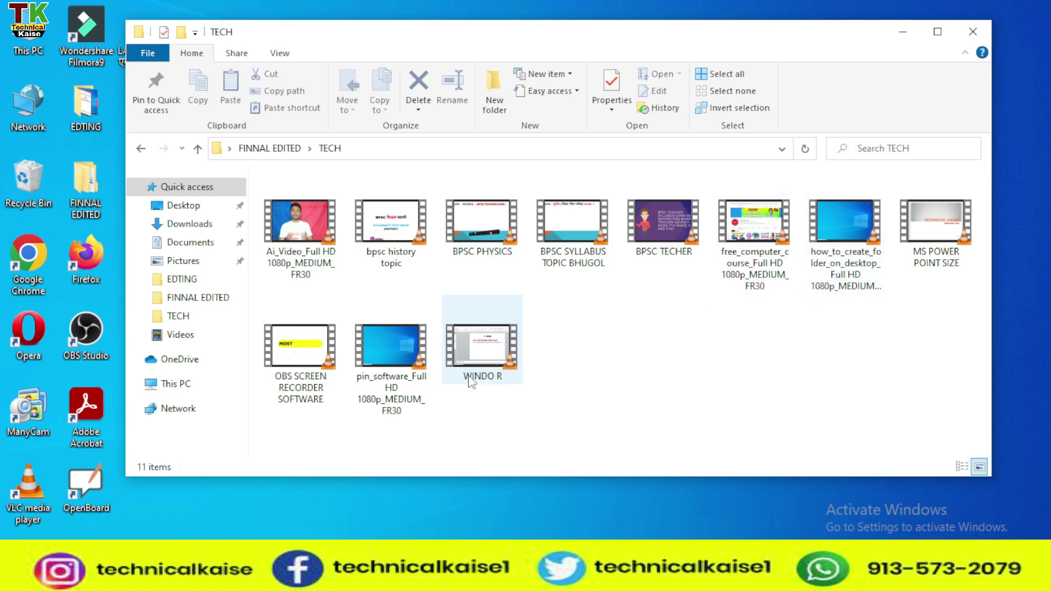
# - Play the pin_software video in VLC and skip ahead to 01:08, then to a further point
pyautogui.click(380, 350)
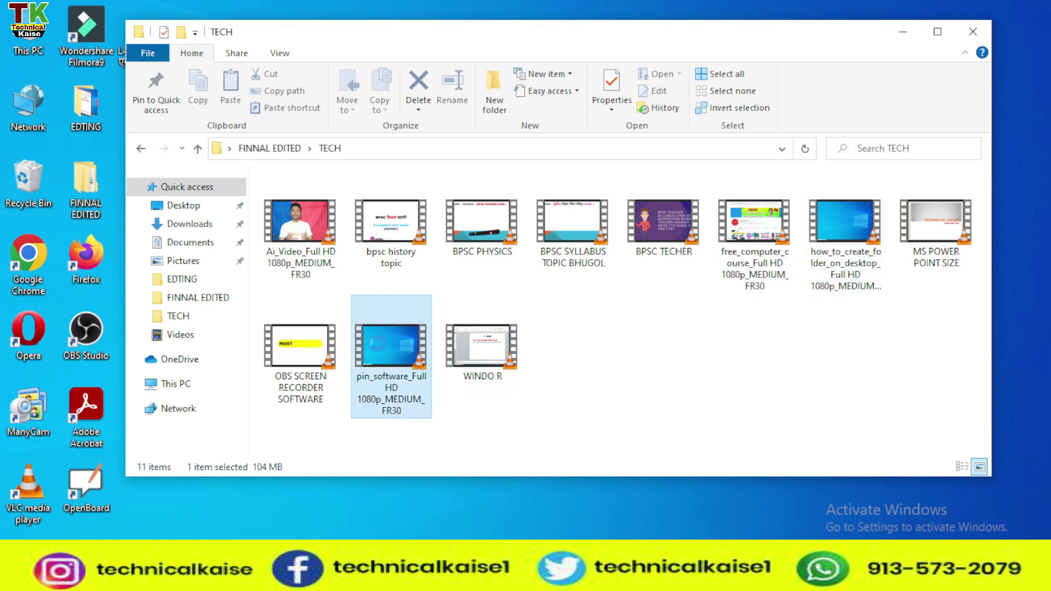
pyautogui.doubleClick(377, 343)
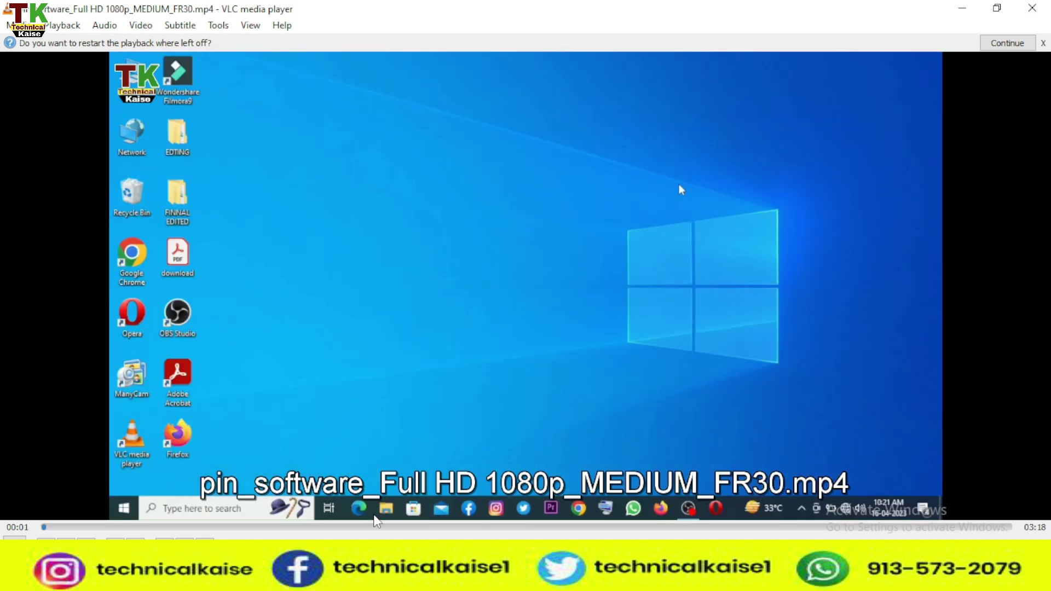
pyautogui.click(373, 527)
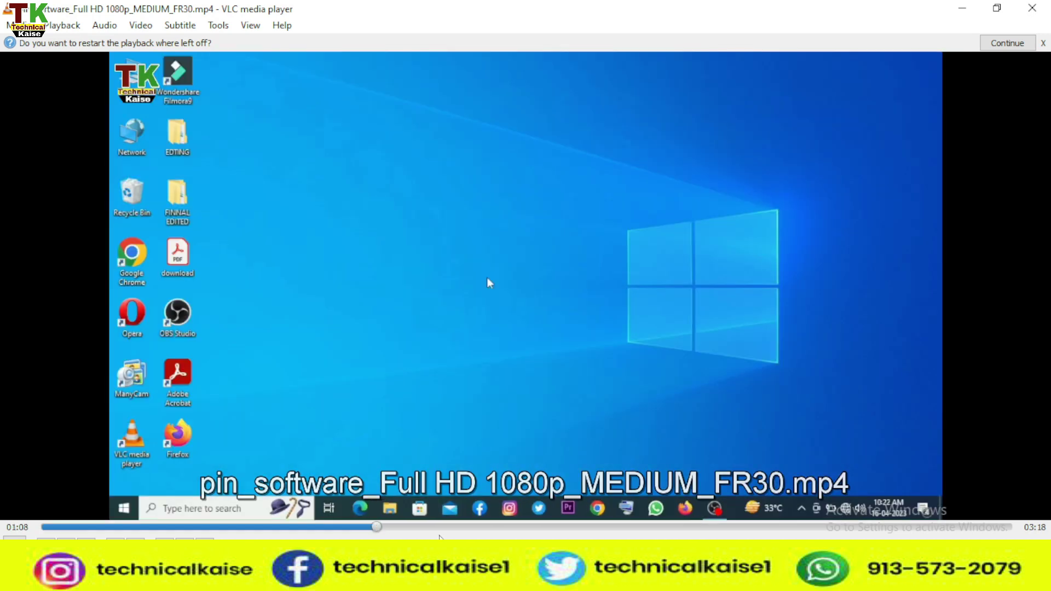
pyautogui.click(481, 528)
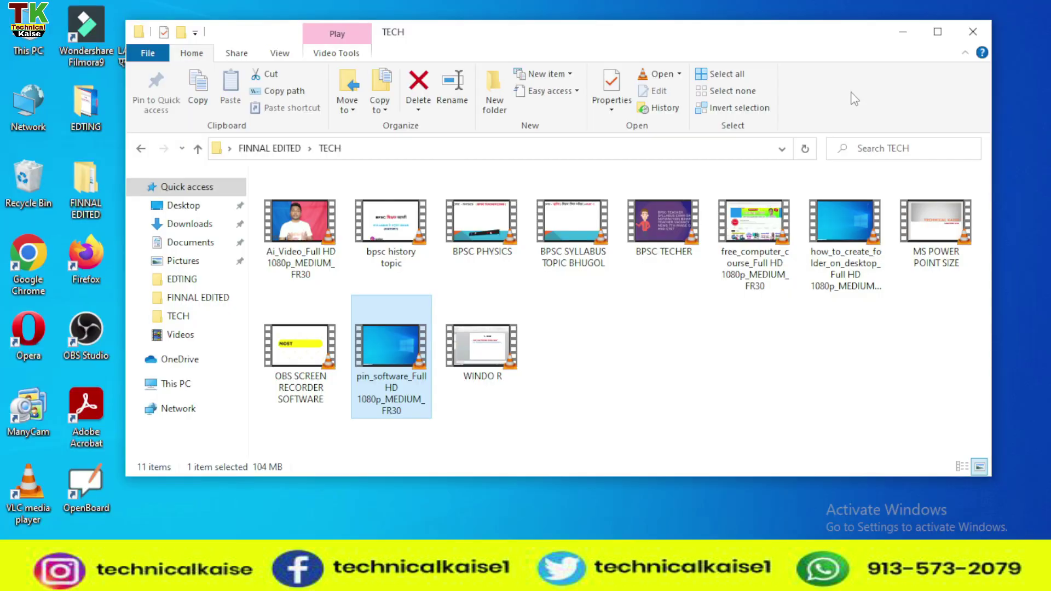
# - Open the Ai_Video file, and bring up the available actions for the bpsc history topic video without applying any
pyautogui.click(320, 235)
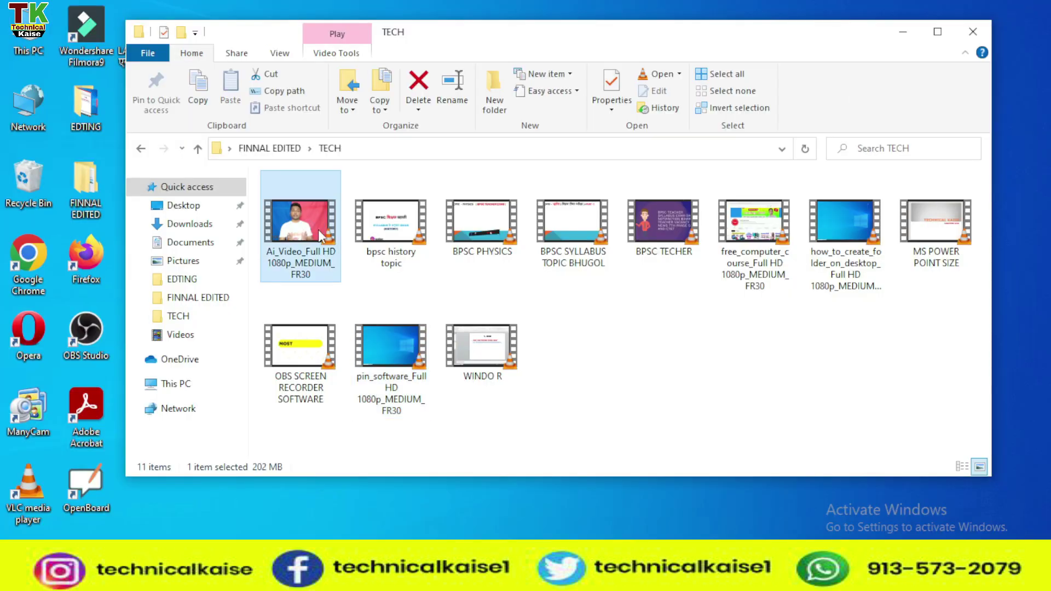
pyautogui.doubleClick(321, 236)
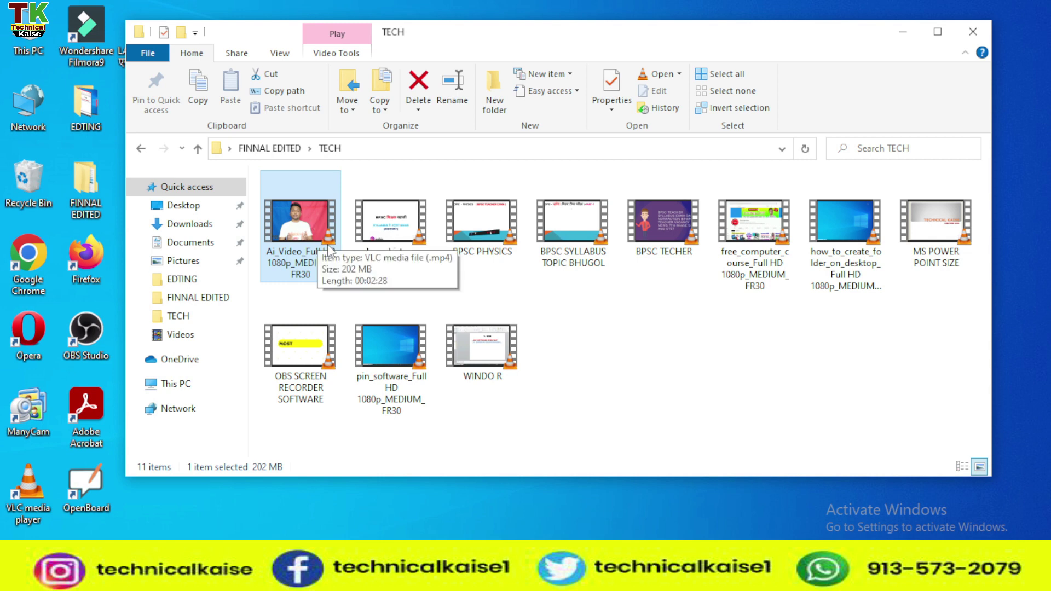
pyautogui.click(387, 233)
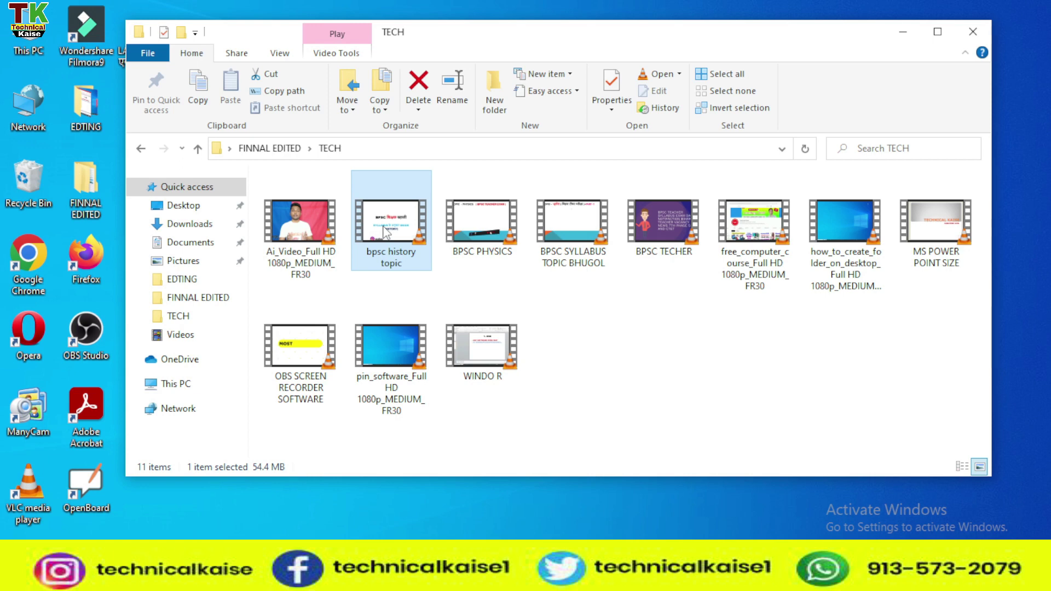
pyautogui.rightClick(384, 227)
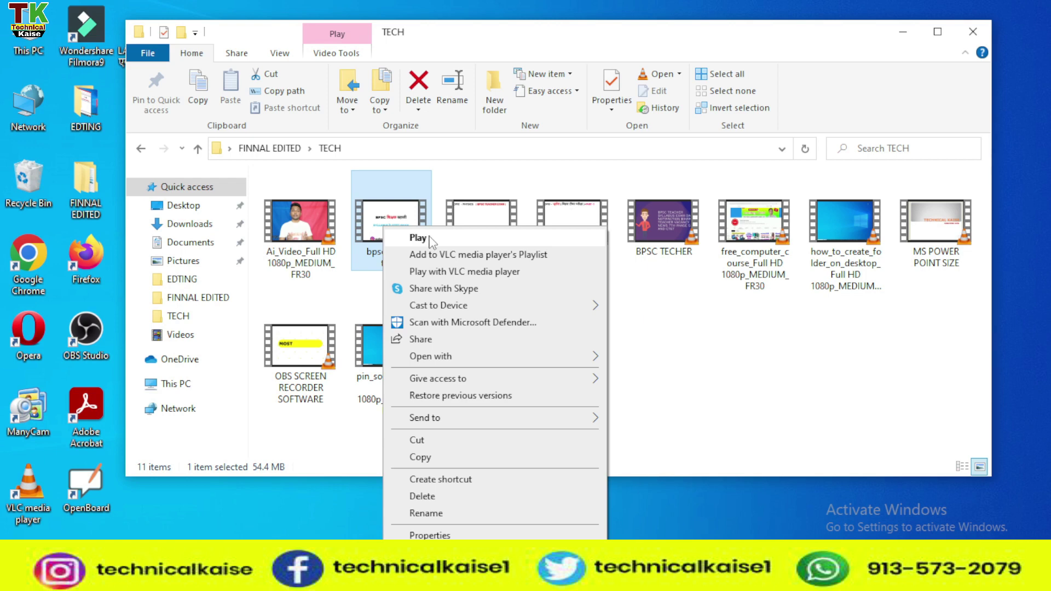
pyautogui.click(652, 292)
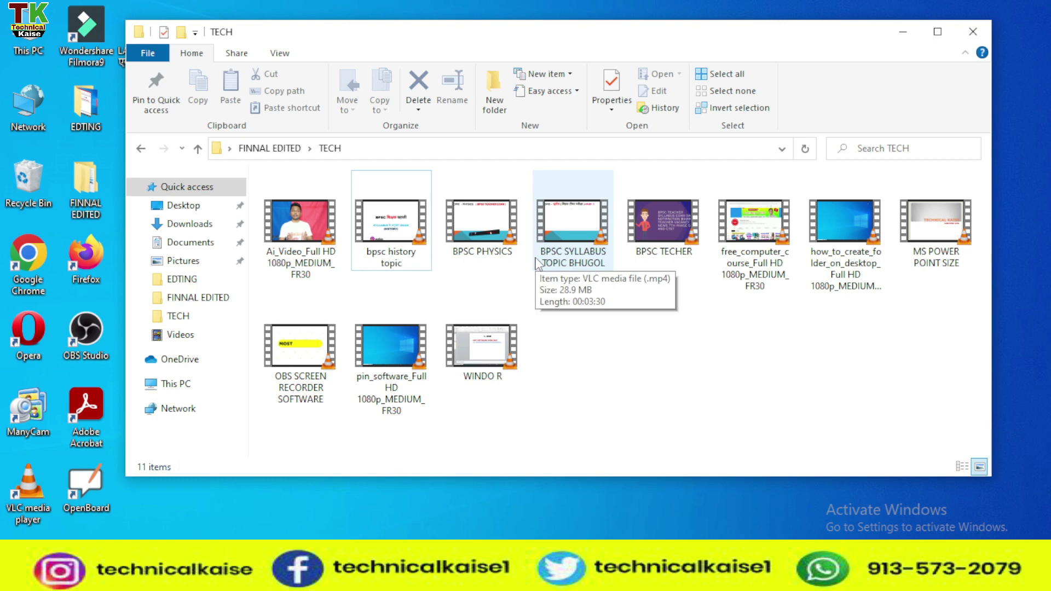
# - Open the SANU & ALKA folder inside the MUSIC folder on Local Disk (E:)
pyautogui.click(192, 384)
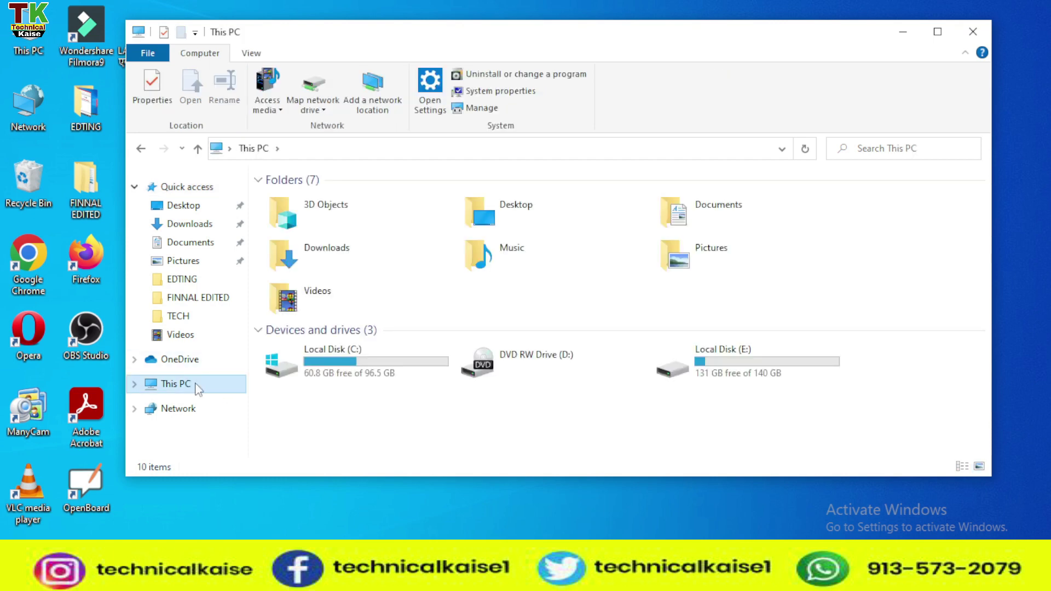
pyautogui.click(749, 364)
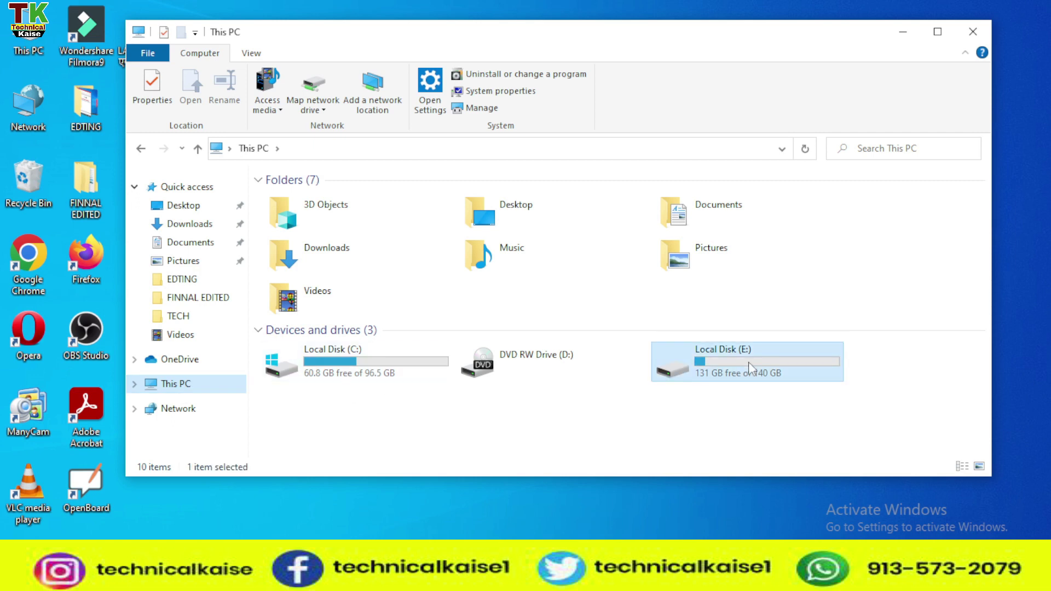
pyautogui.doubleClick(749, 362)
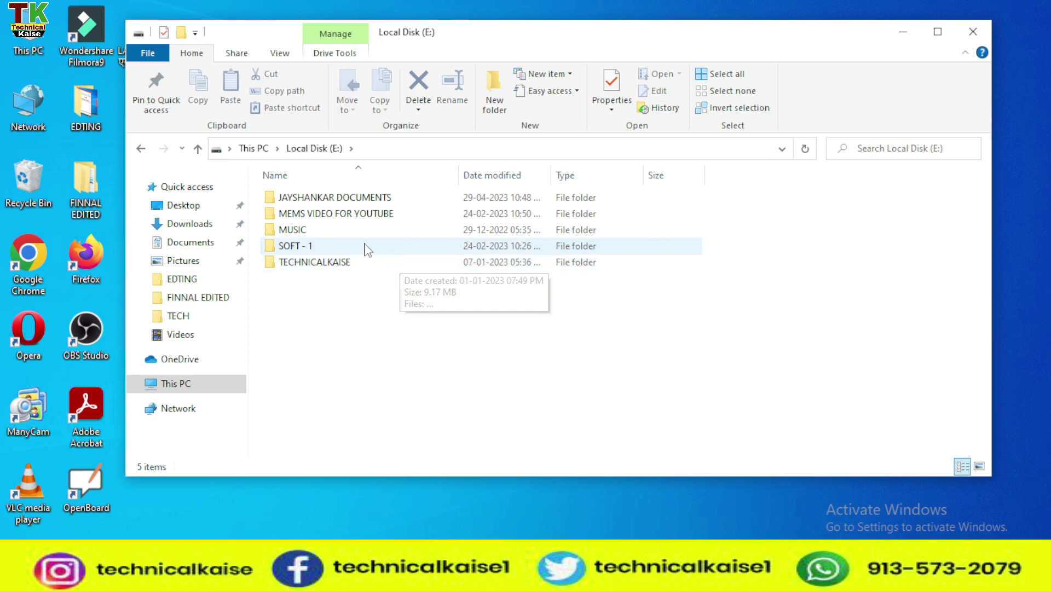
pyautogui.doubleClick(312, 230)
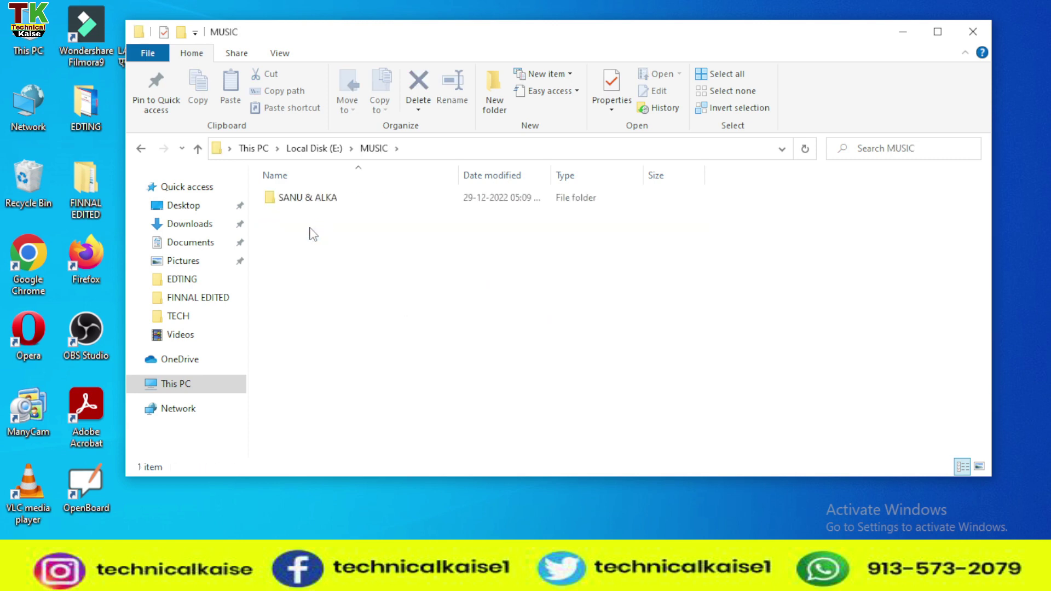
pyautogui.doubleClick(328, 202)
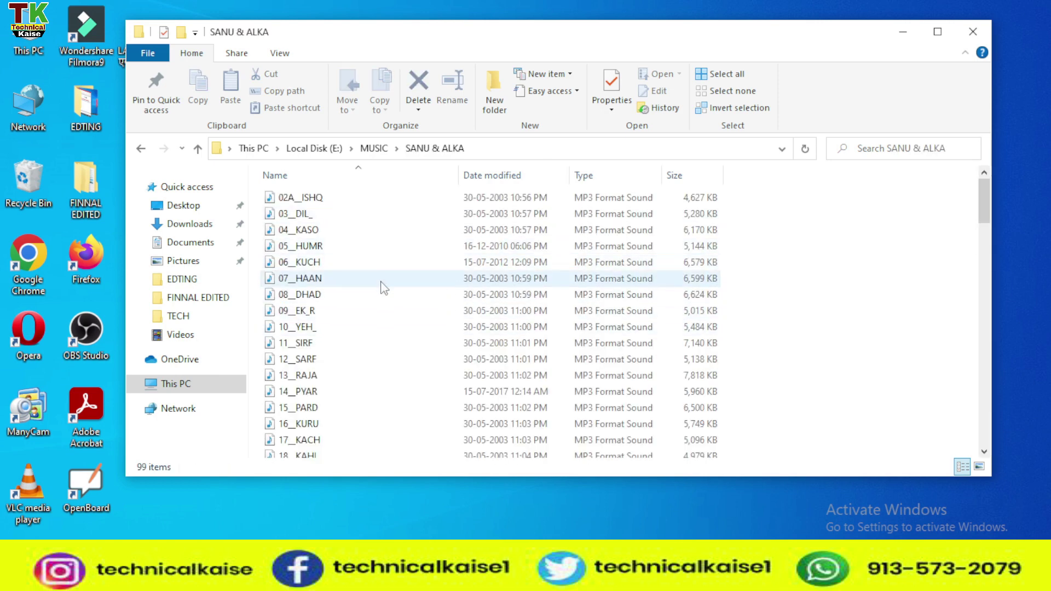
# - Select the 06__KUCH song and bring up its available actions without applying any
pyautogui.moveTo(377, 266)
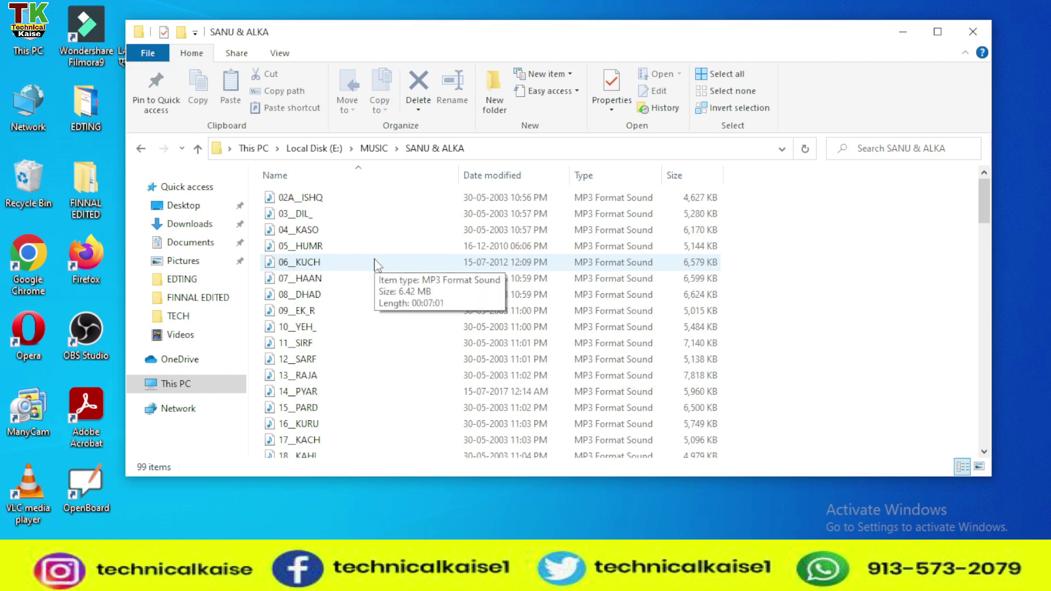
pyautogui.rightClick(377, 266)
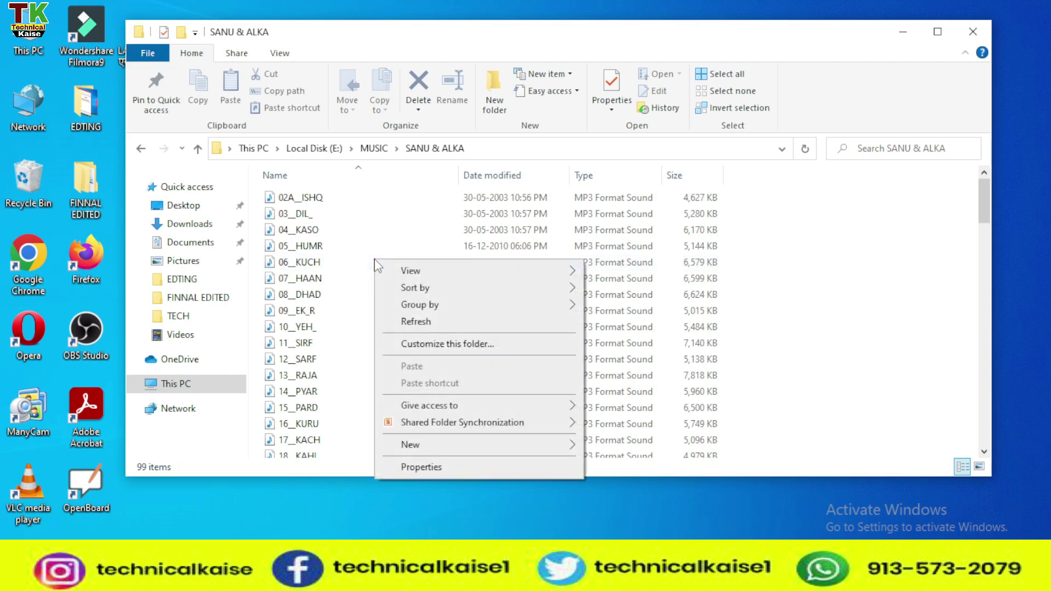
pyautogui.click(310, 267)
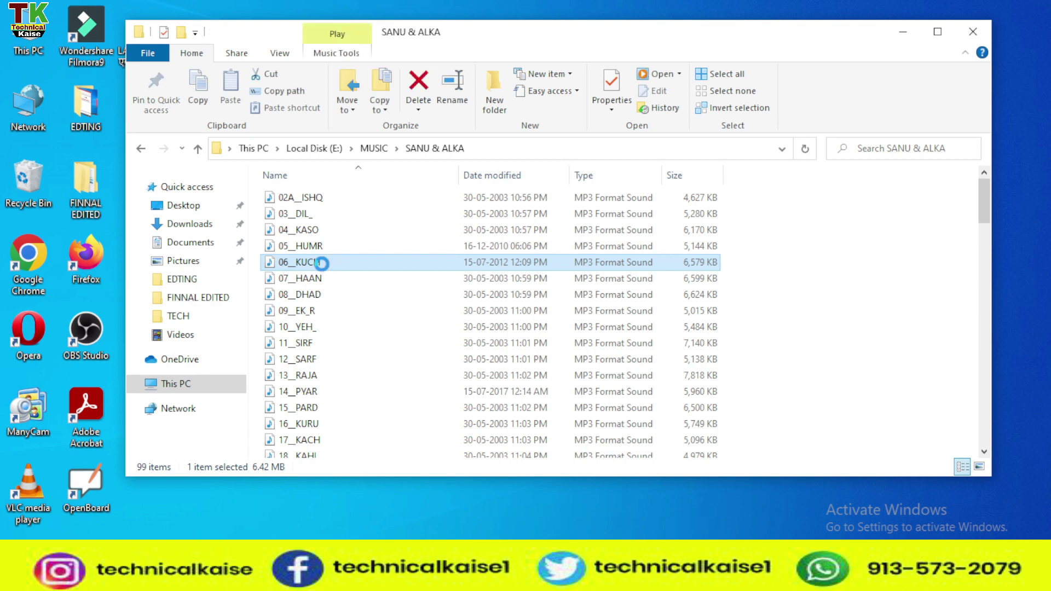
pyautogui.rightClick(322, 263)
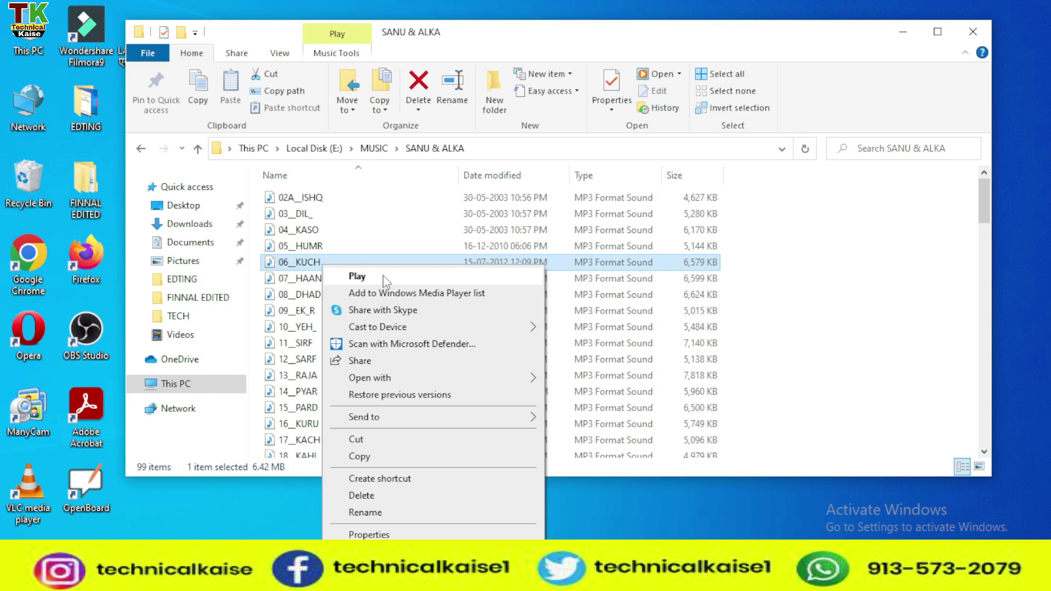
pyautogui.click(783, 282)
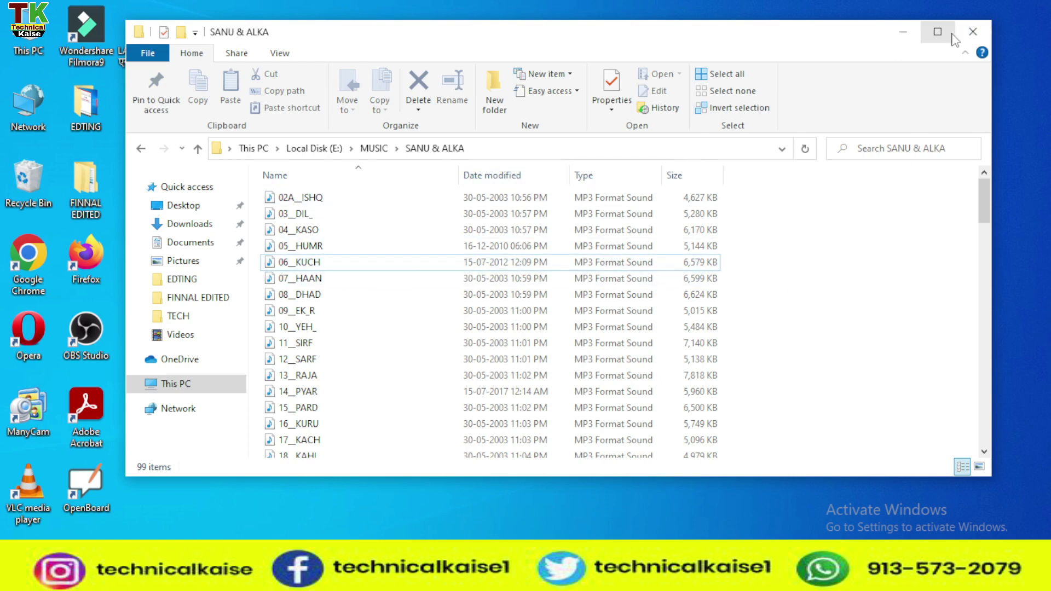
# - Close the music folder window and refresh the desktop again
pyautogui.click(973, 31)
pyautogui.rightClick(518, 70)
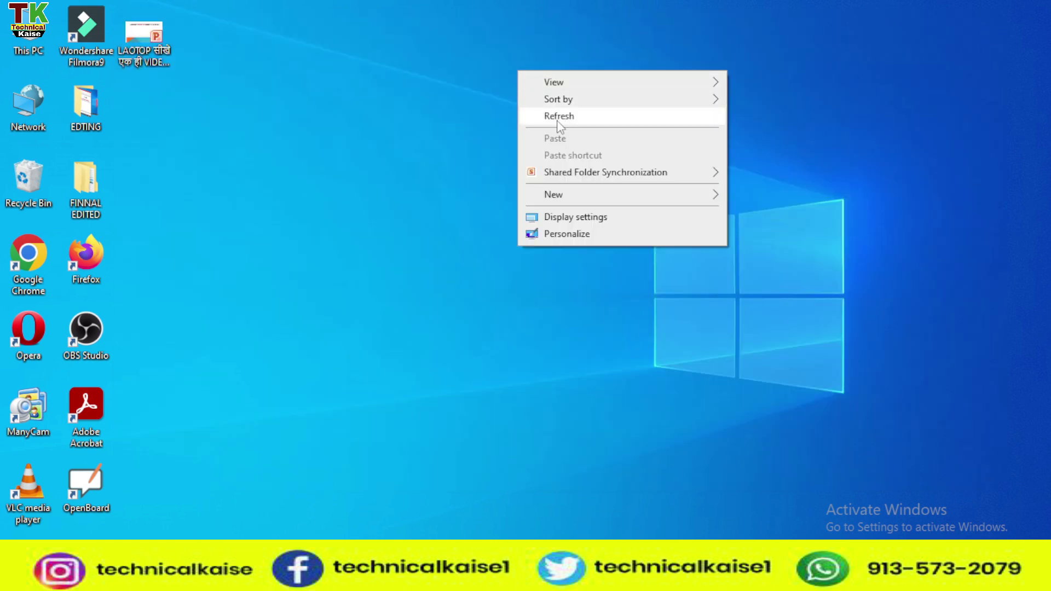
pyautogui.click(557, 119)
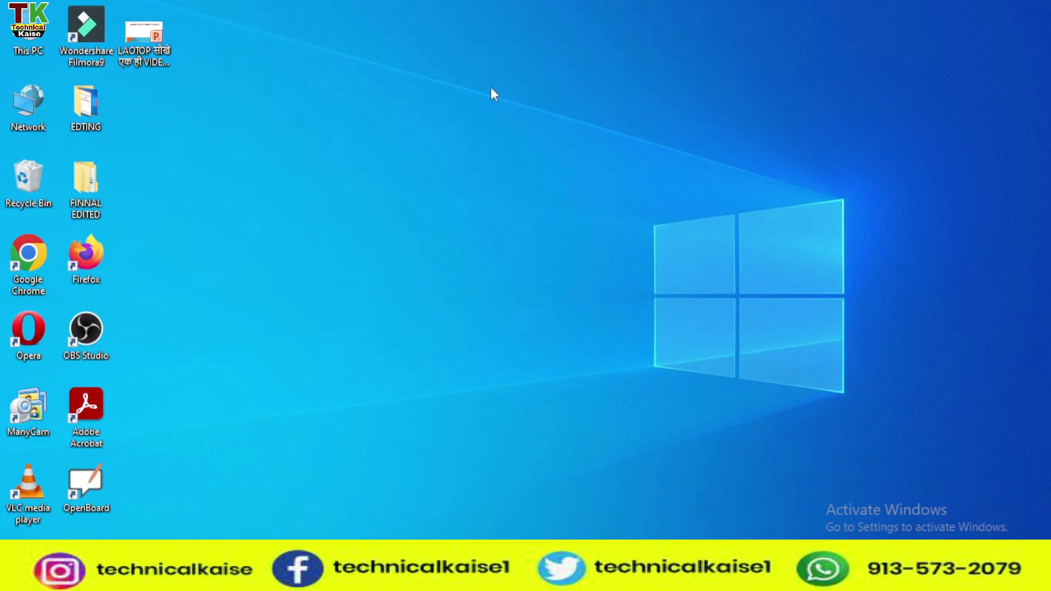
# - Create a new folder on the desktop and name it XYZ
pyautogui.rightClick(473, 51)
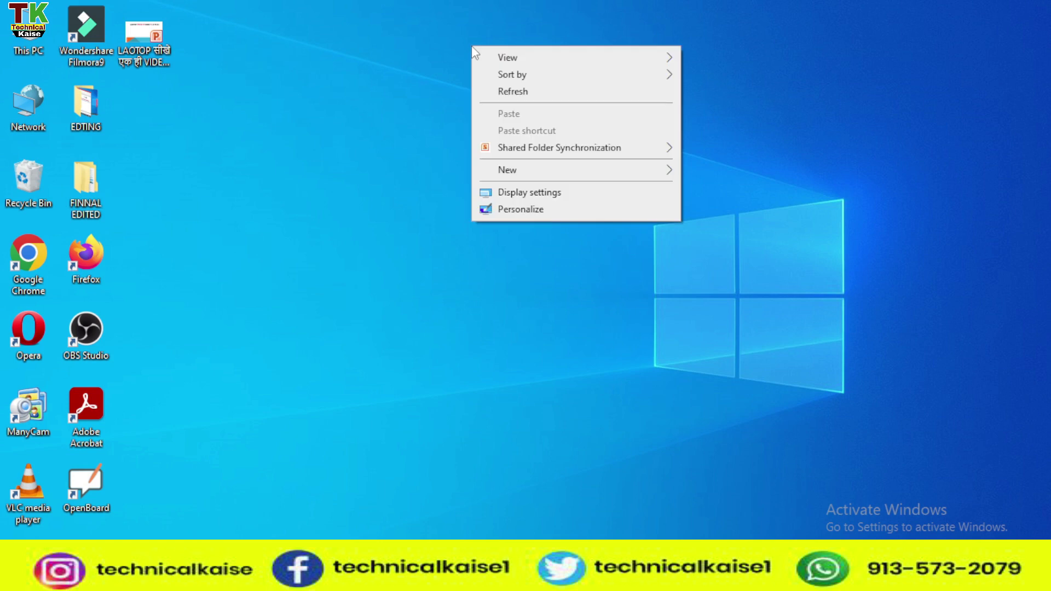
pyautogui.moveTo(521, 77)
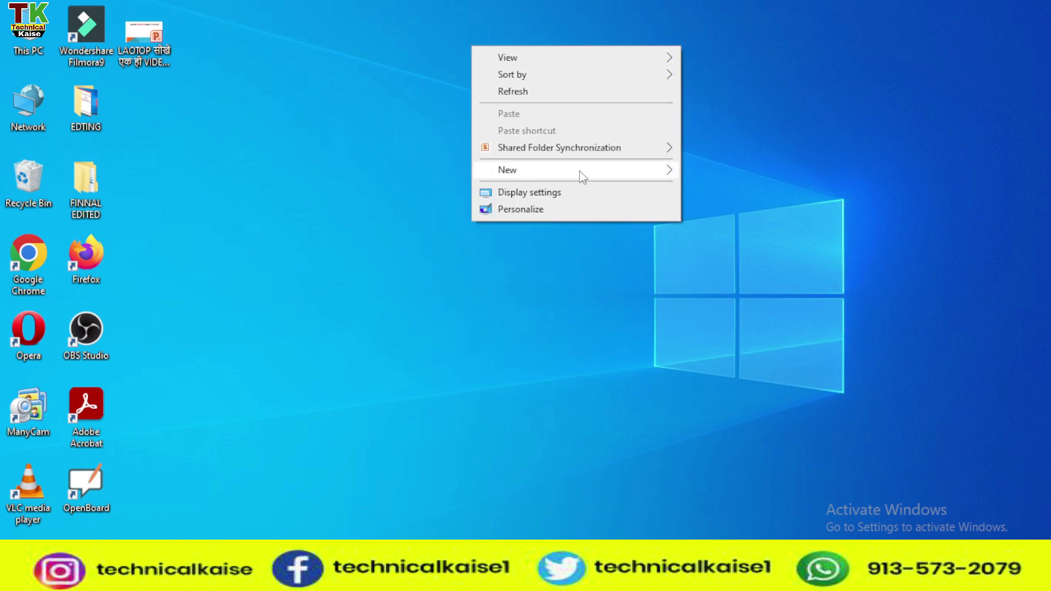
pyautogui.moveTo(650, 176)
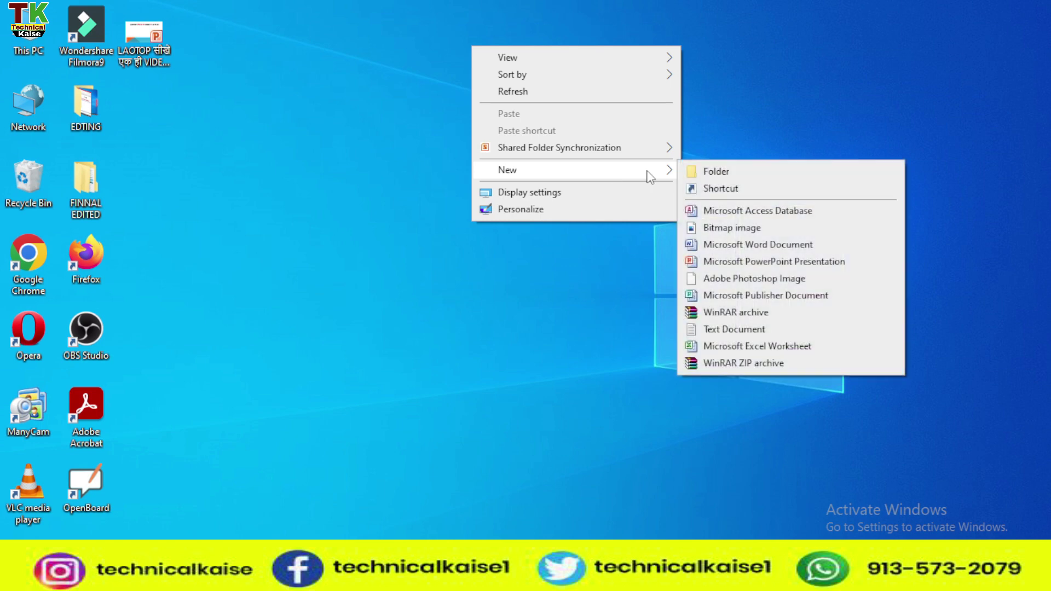
pyautogui.click(726, 172)
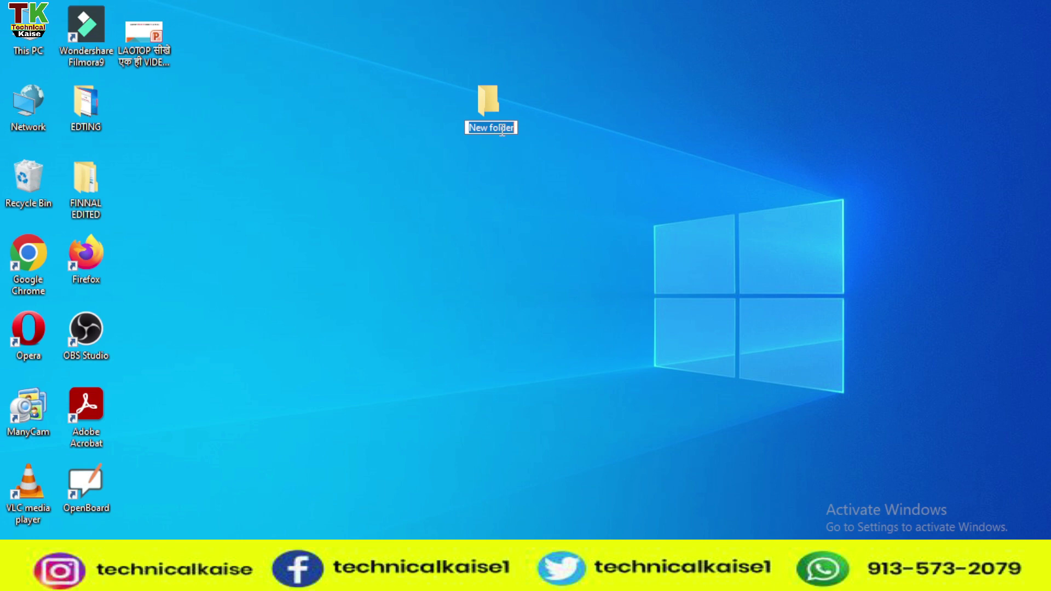
pyautogui.write('XYZ')
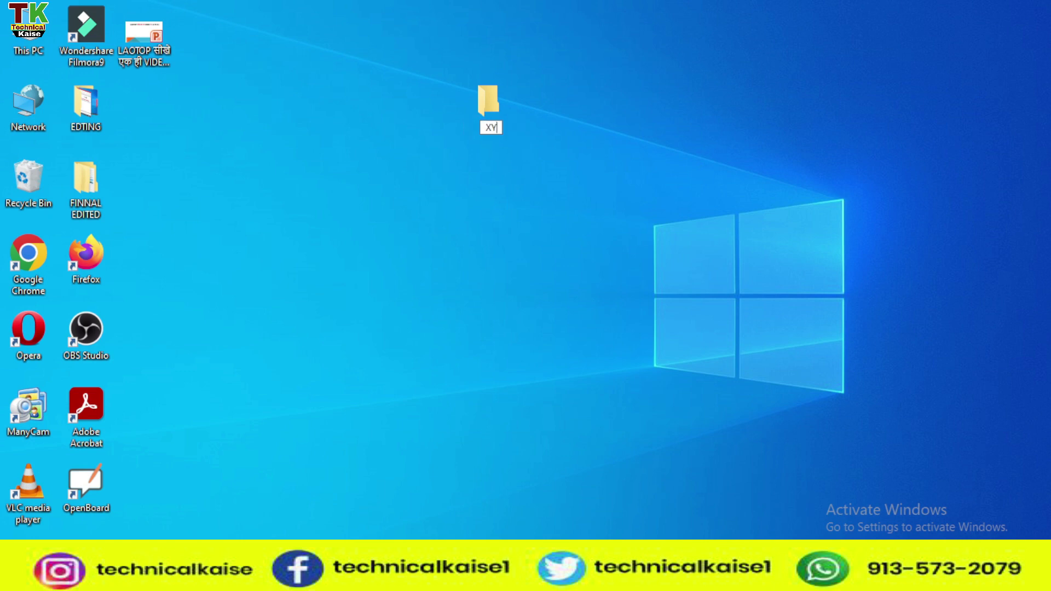
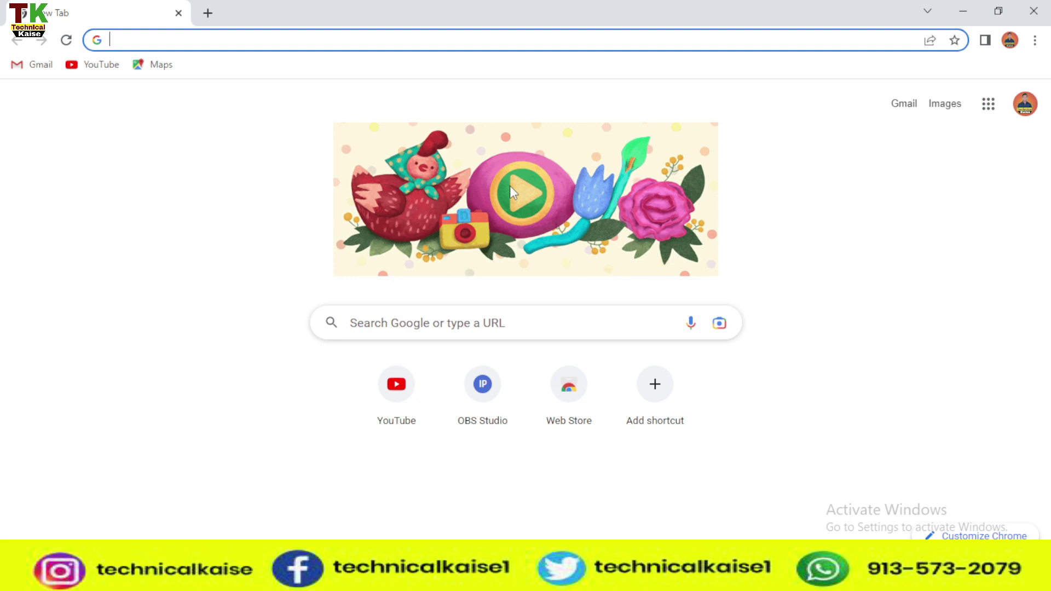
# - Search Google in Chrome for mahatma gandhi, and look through the web results down the page and back up
pyautogui.write('M')
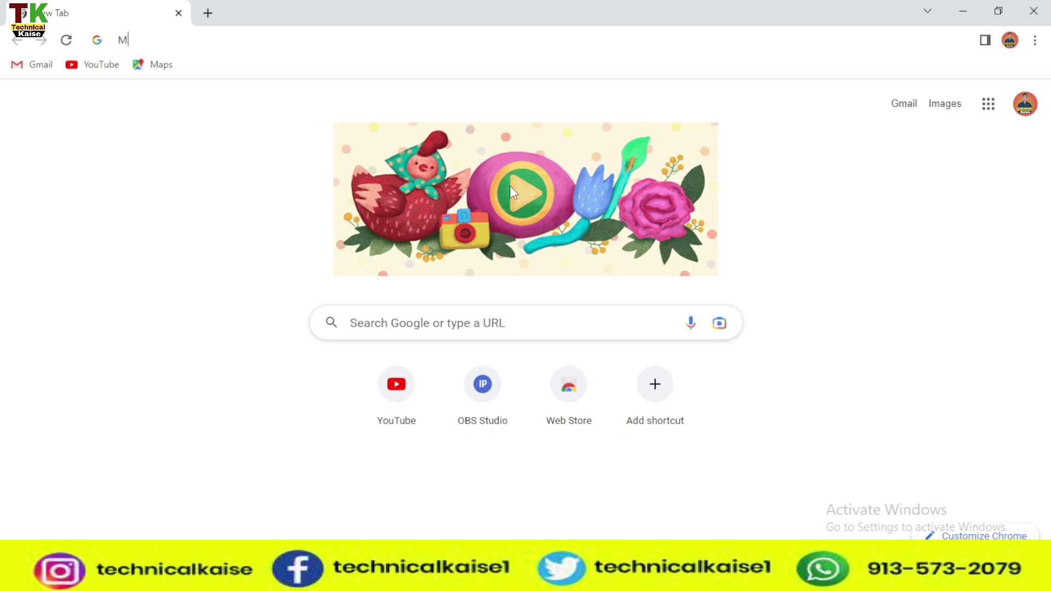
pyautogui.write('AHATMA')
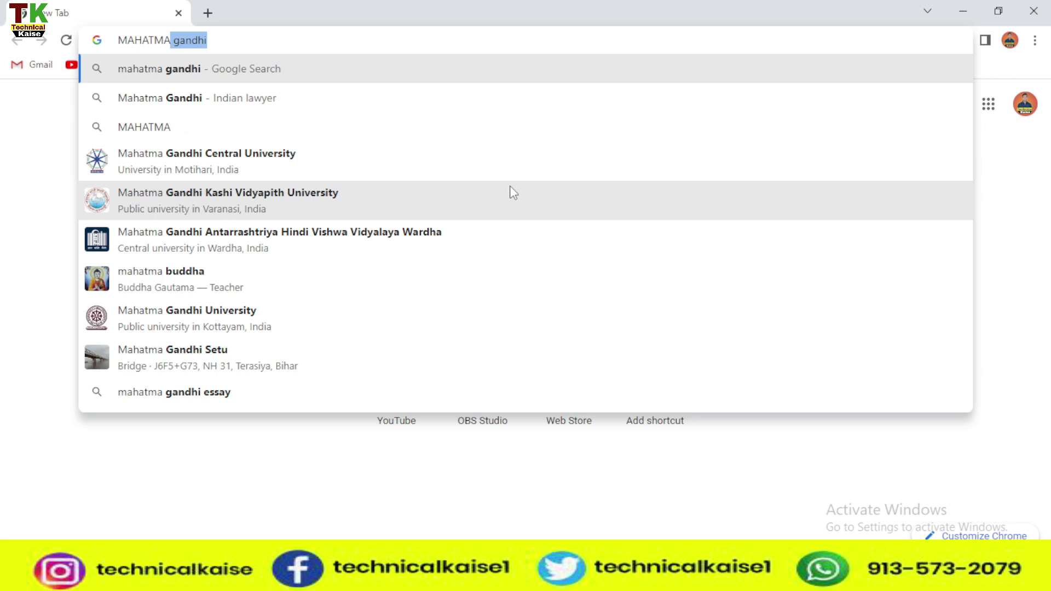
pyautogui.press('Return')
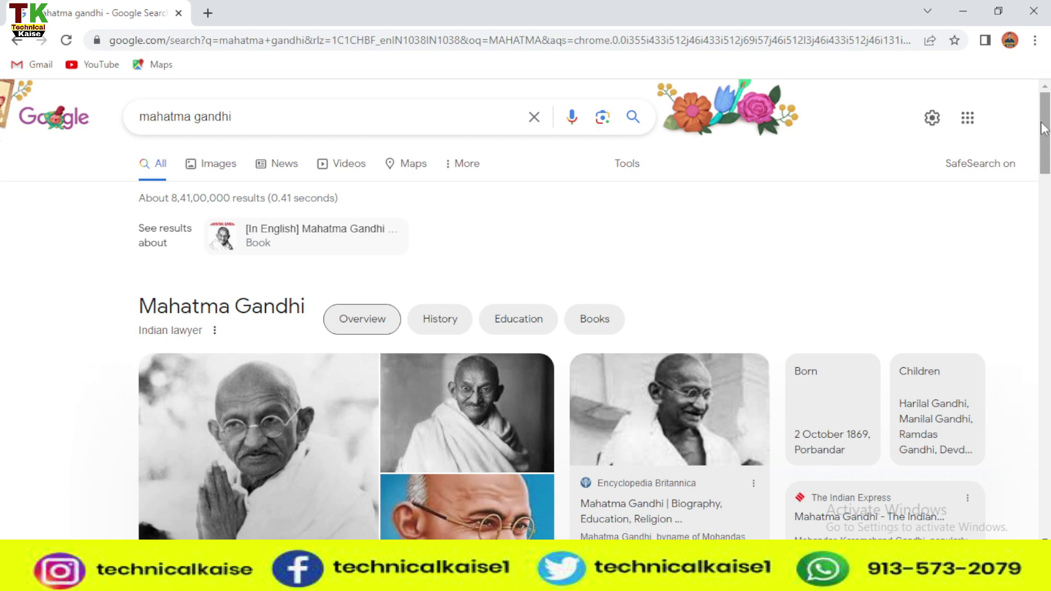
pyautogui.moveTo(1043, 129); pyautogui.dragTo(1047, 160)
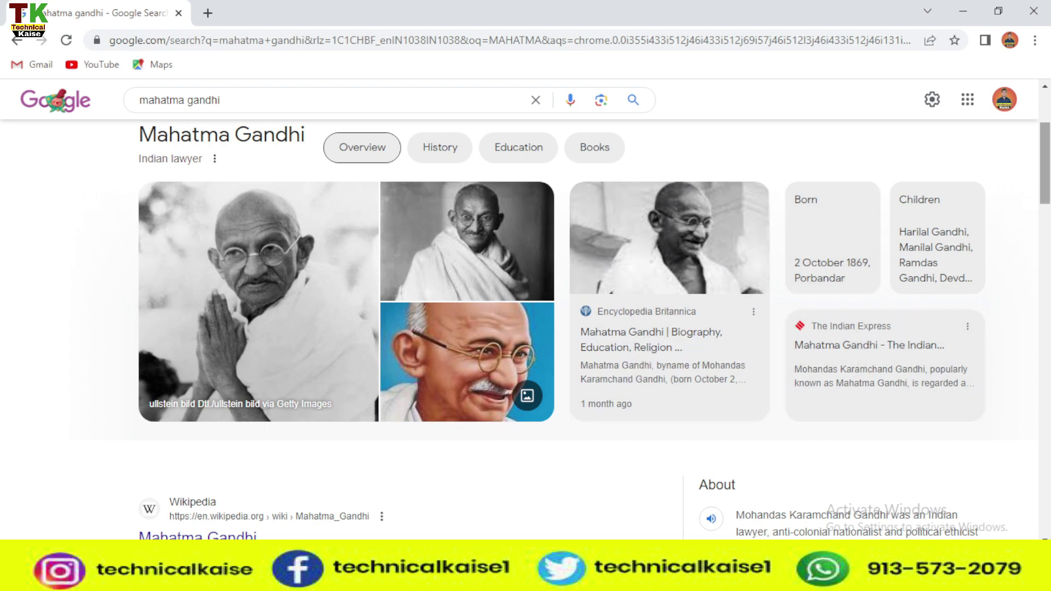
pyautogui.moveTo(1043, 164); pyautogui.dragTo(1046, 209)
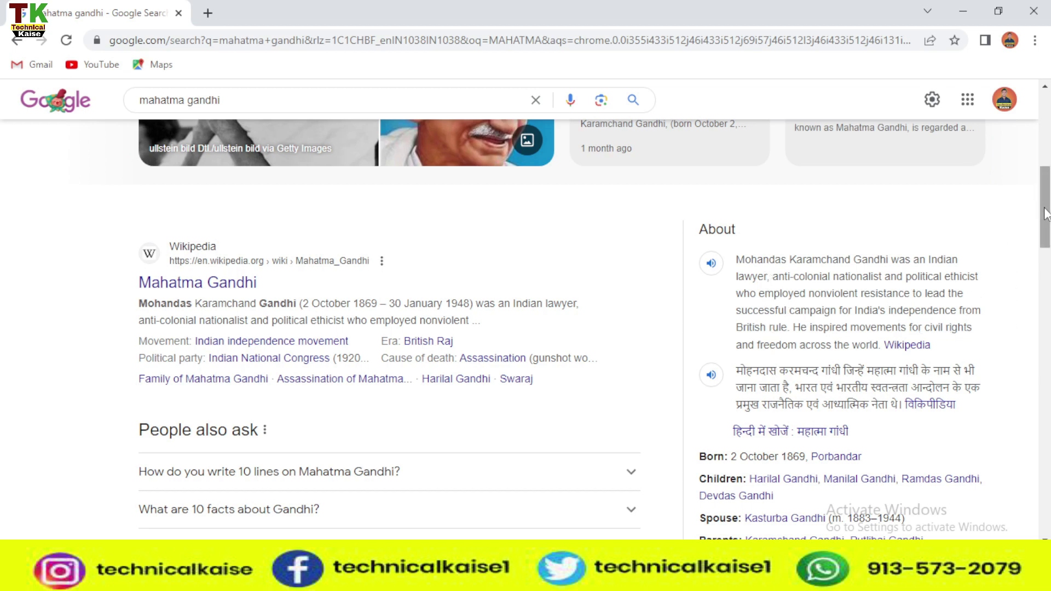
pyautogui.scroll(-3, 1044, 240)
pyautogui.scroll(-15, 1044, 270)
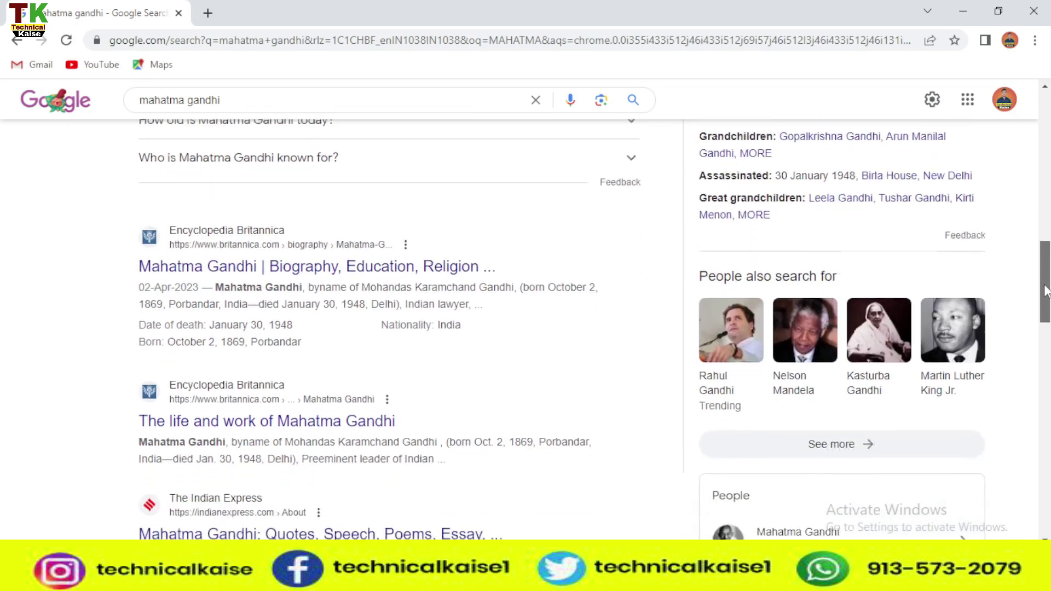
pyautogui.moveTo(1045, 374); pyautogui.dragTo(1047, 125)
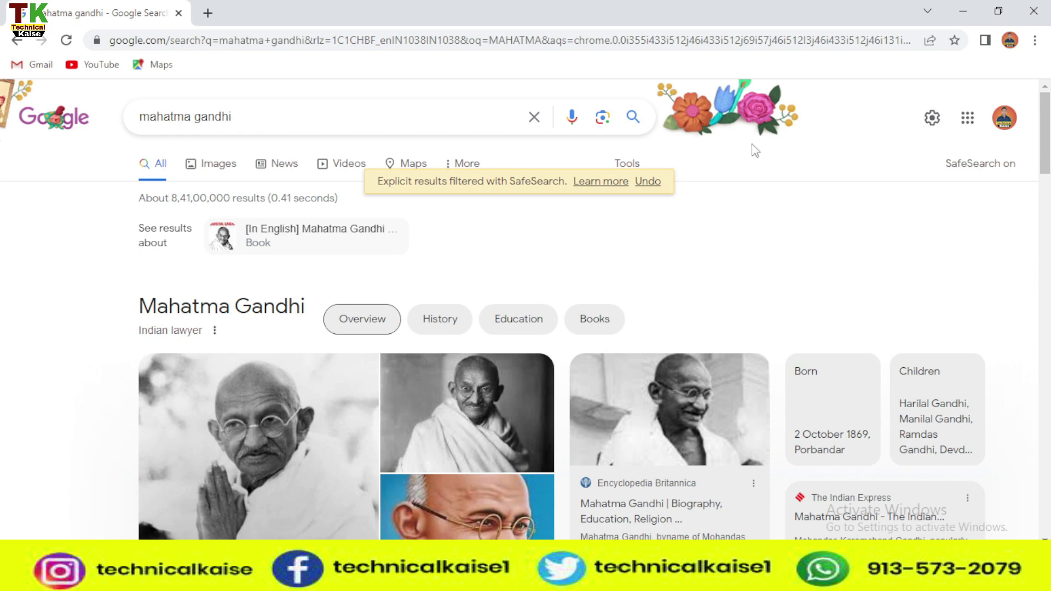
# - Browse the image results and the video results for mahatma gandhi
pyautogui.click(213, 171)
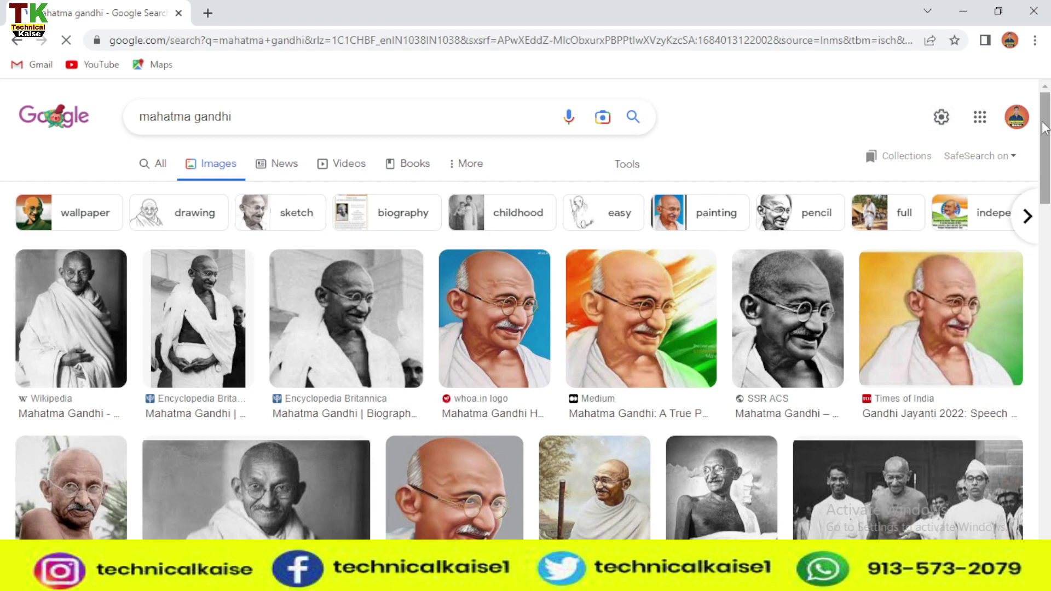
pyautogui.moveTo(1046, 127); pyautogui.dragTo(1012, 200)
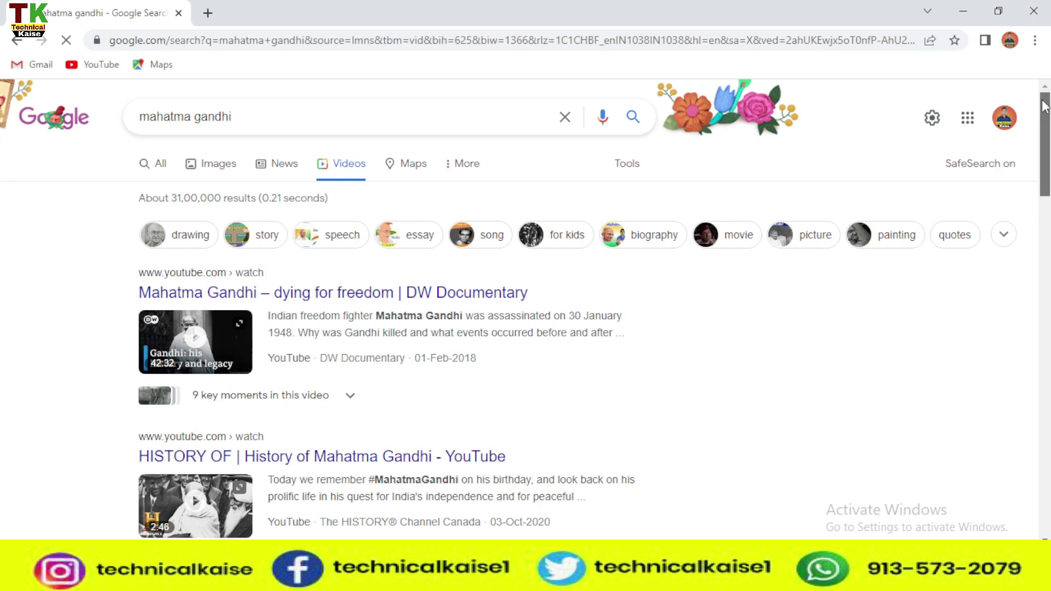
pyautogui.moveTo(1045, 104); pyautogui.dragTo(1044, 257)
pyautogui.moveTo(1045, 298); pyautogui.dragTo(1032, 108)
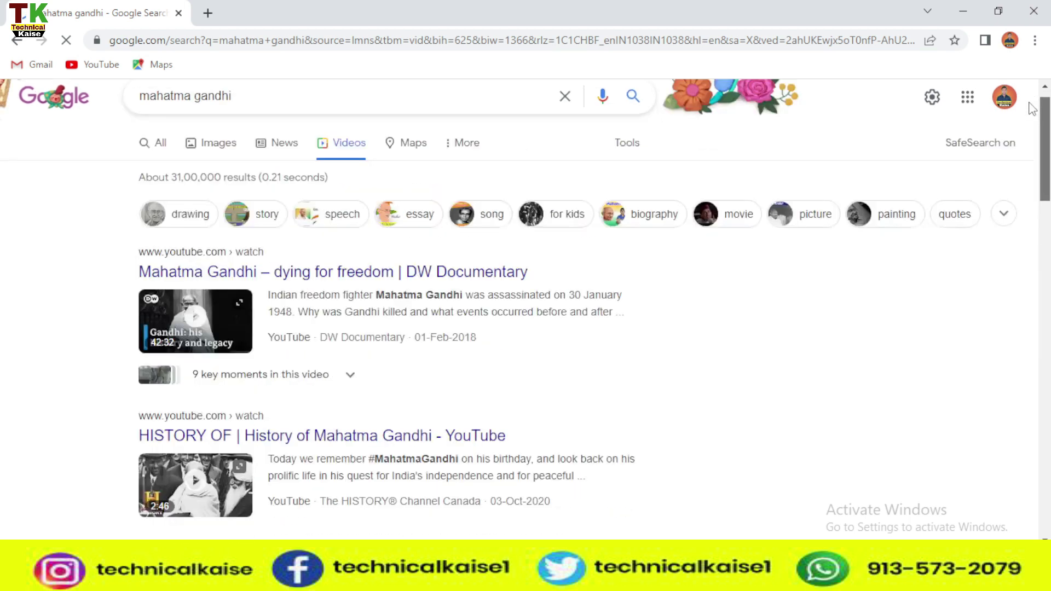
pyautogui.scroll(1, 327, 95)
# - Replace the search query with ROSE and look through the results of all types
pyautogui.moveTo(326, 94); pyautogui.dragTo(100, 111)
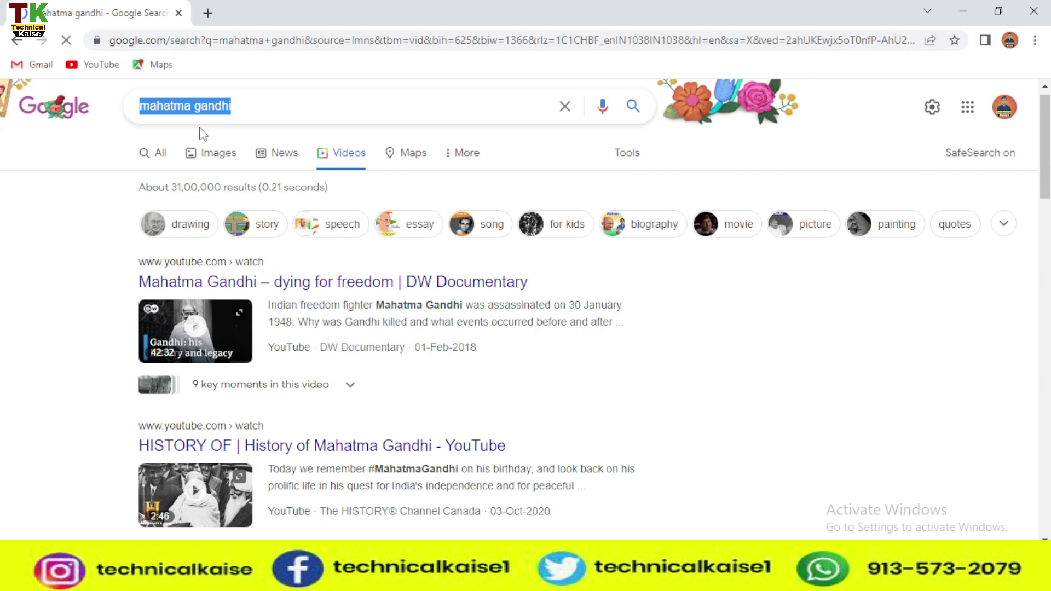
pyautogui.write('ROSE')
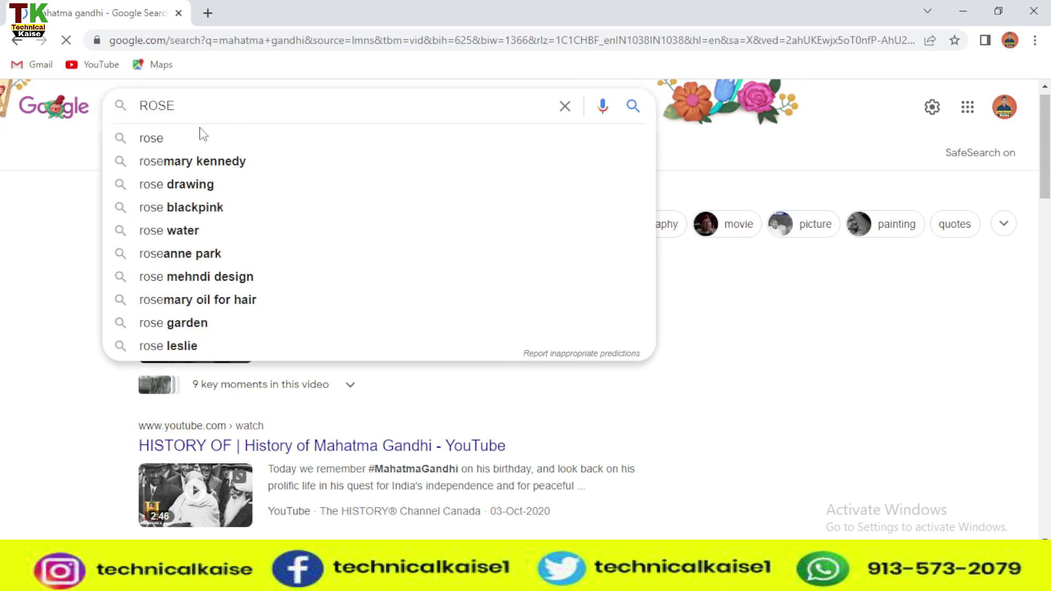
pyautogui.press('Return')
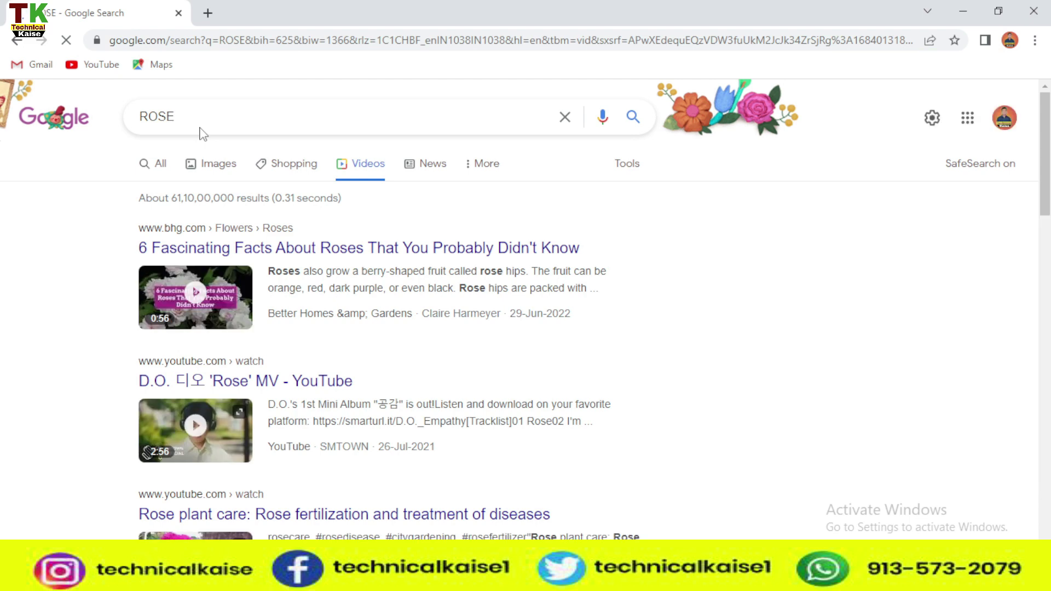
pyautogui.click(157, 167)
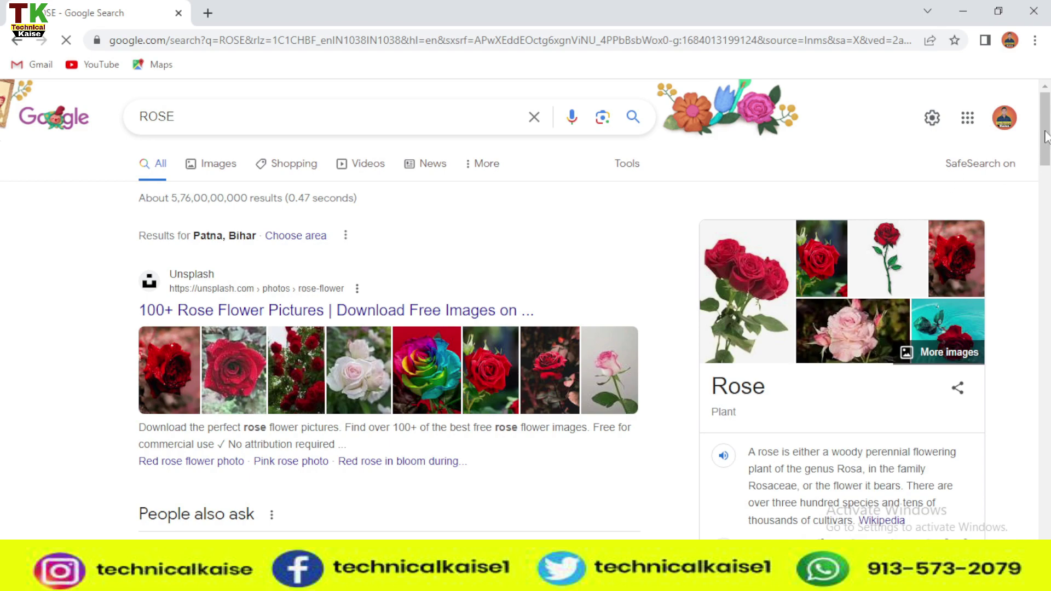
pyautogui.moveTo(1045, 137)
pyautogui.mouseDown()
pyautogui.moveTo(1042, 352)
pyautogui.moveTo(1030, 394)
pyautogui.mouseUp()
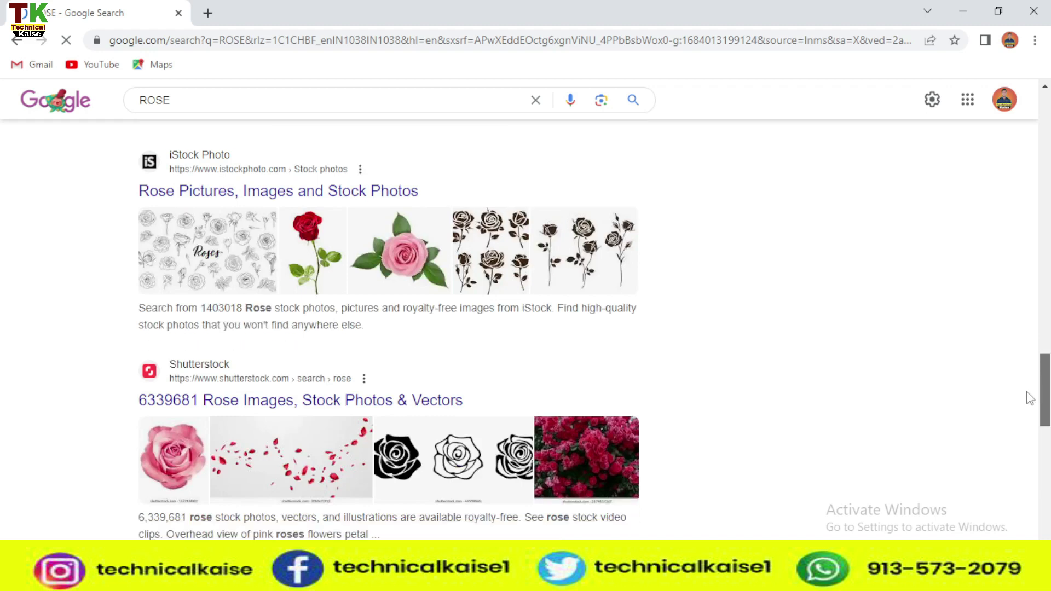
pyautogui.scroll(-5, 1014, 223)
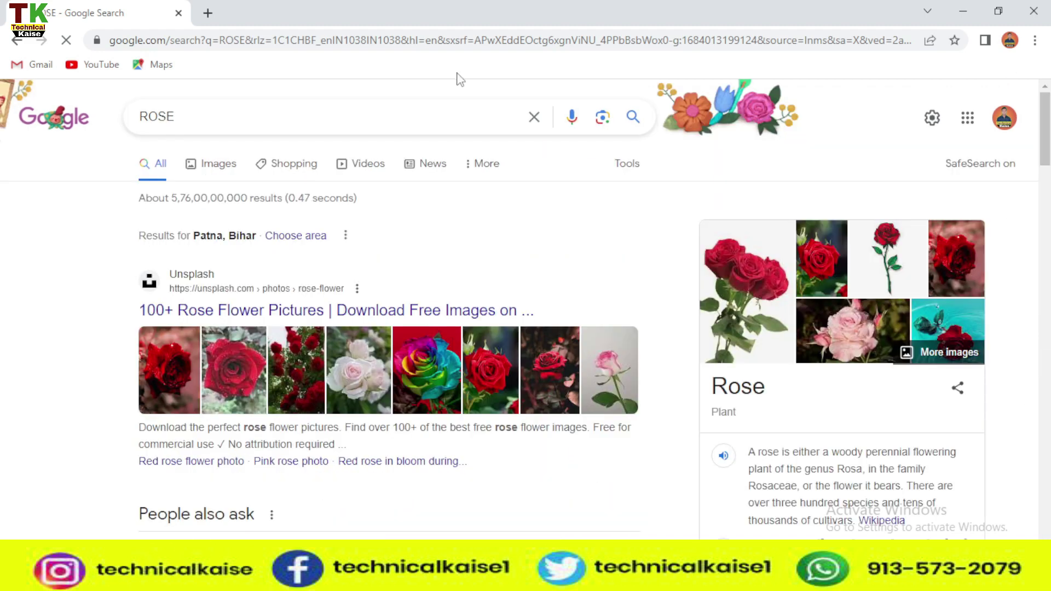
# - Close the browser window and refresh the desktop
pyautogui.click(1036, 15)
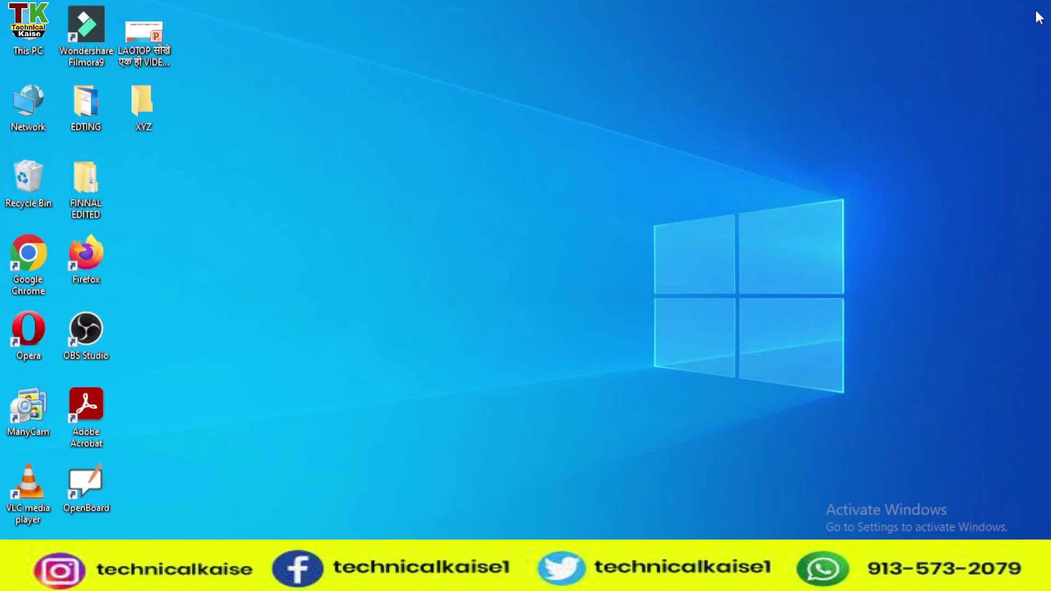
pyautogui.rightClick(563, 115)
pyautogui.click(588, 161)
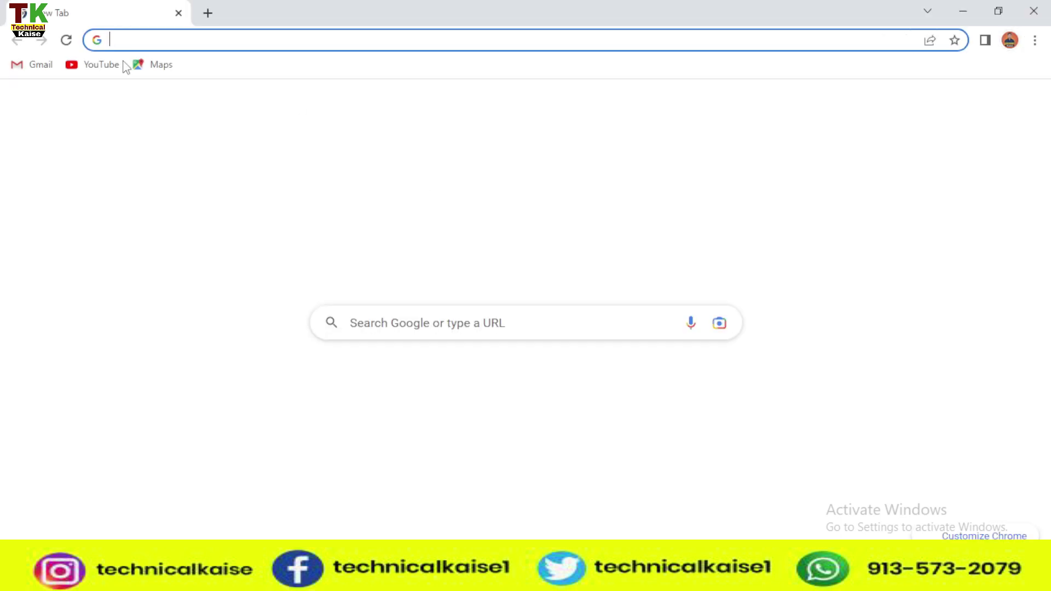
# - Open YouTube from the Chrome bookmarks and search it for HOLLYWOOD NEW MOVIES
pyautogui.click(99, 66)
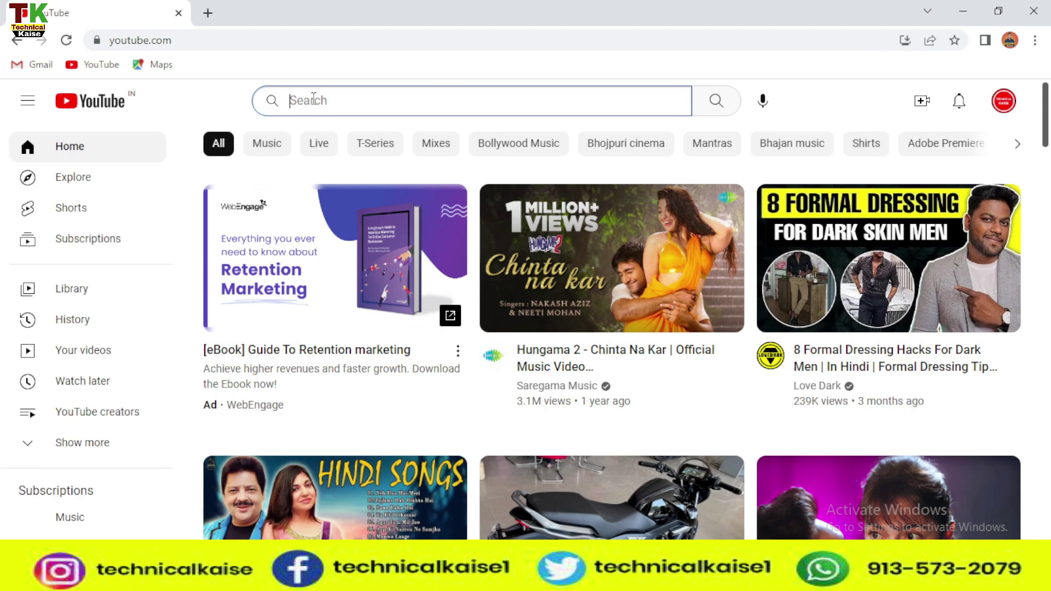
pyautogui.write('H')
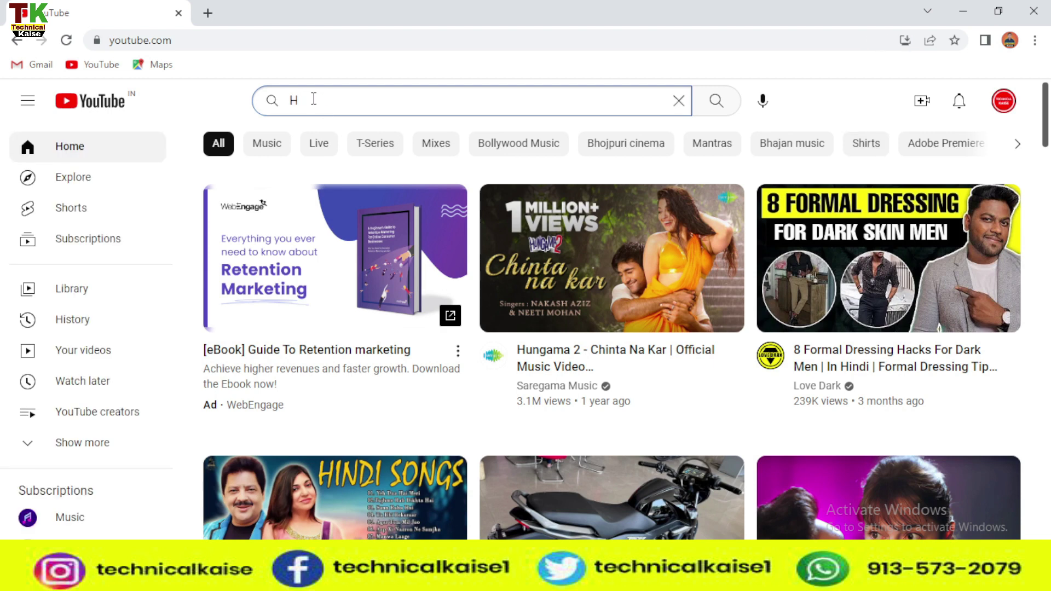
pyautogui.write('OLLY')
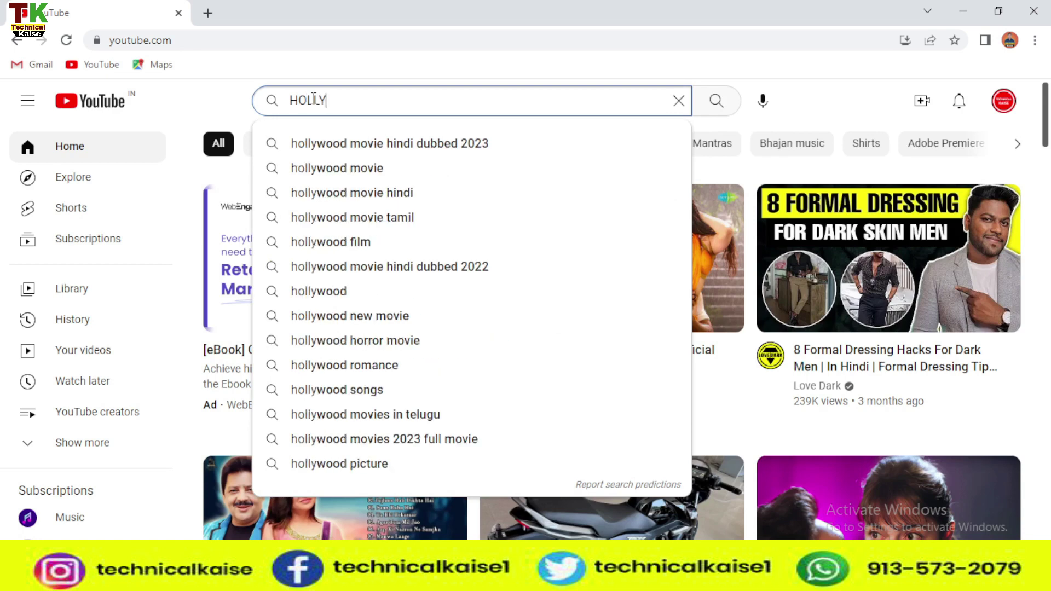
pyautogui.write('WOO')
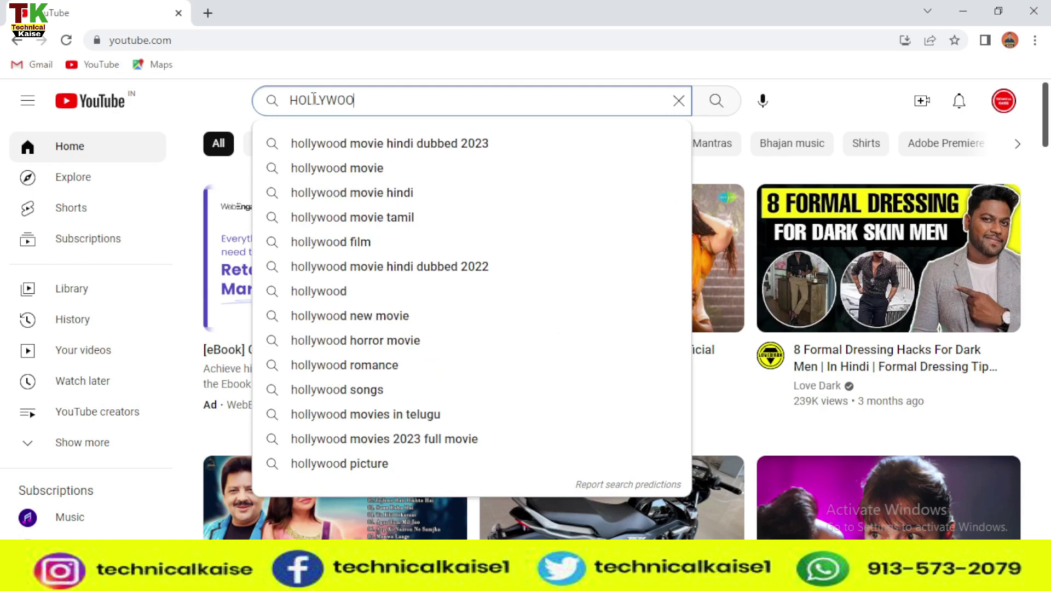
pyautogui.write('D NEW ')
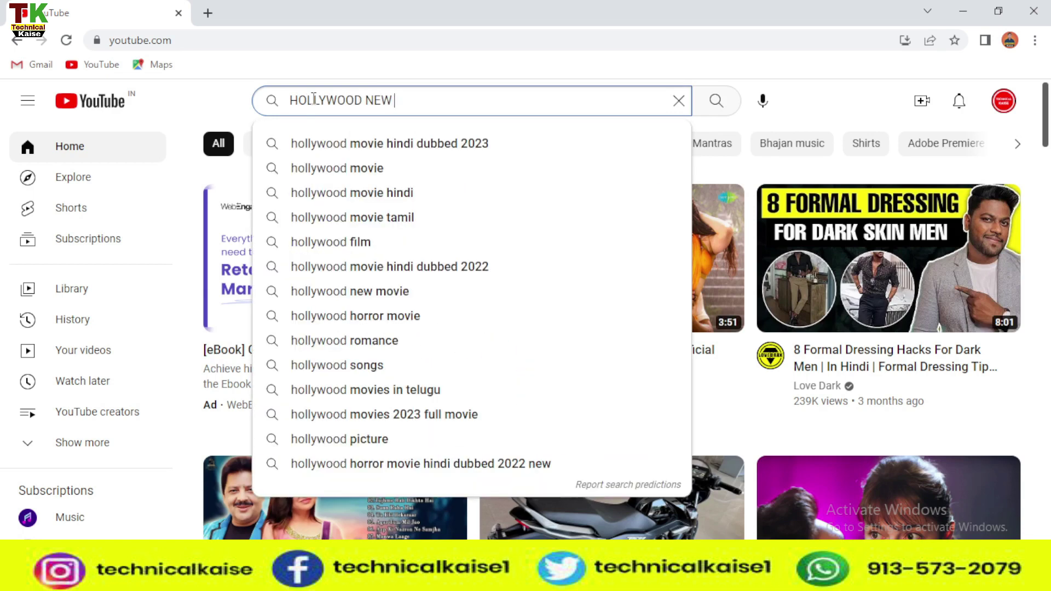
pyautogui.write('MOVIES')
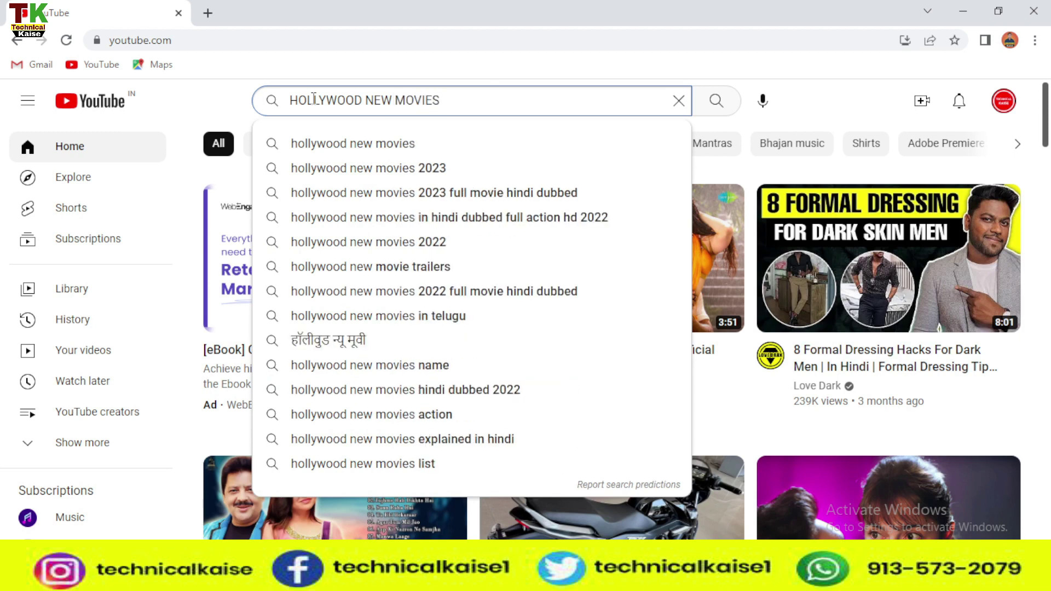
pyautogui.press('Return')
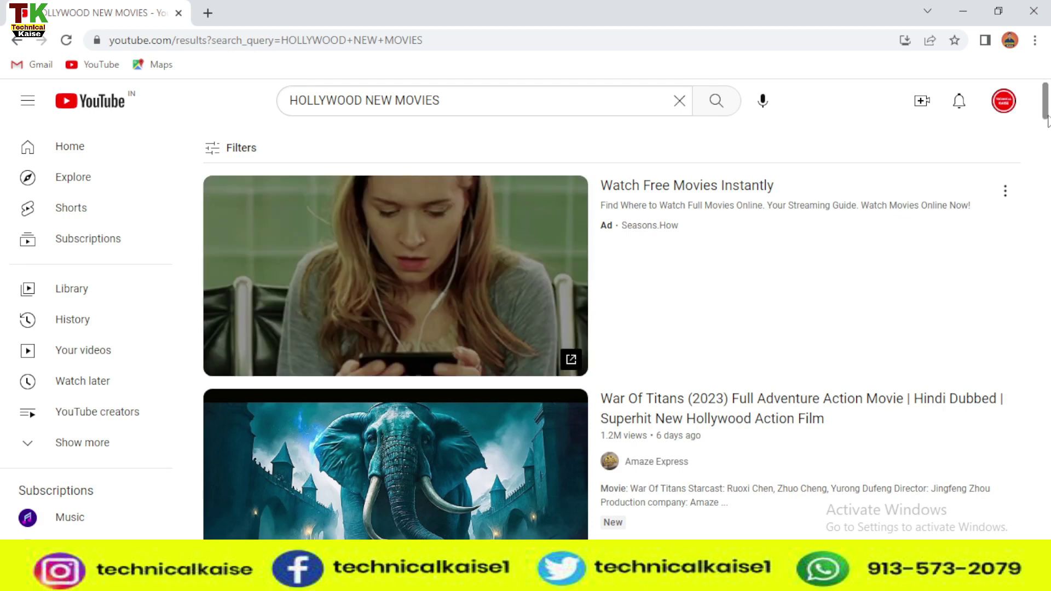
# - Look through the YouTube movie results, return to the start of the list, and close the browser window
pyautogui.scroll(-1, 626, 312)
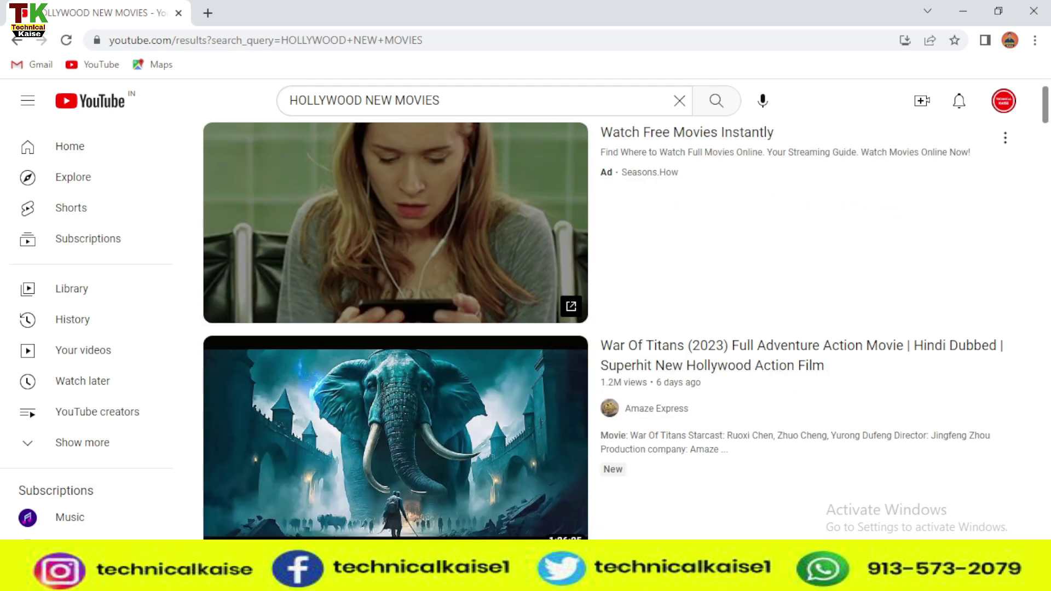
pyautogui.scroll(-10, 626, 312)
pyautogui.scroll(-6, 611, 328)
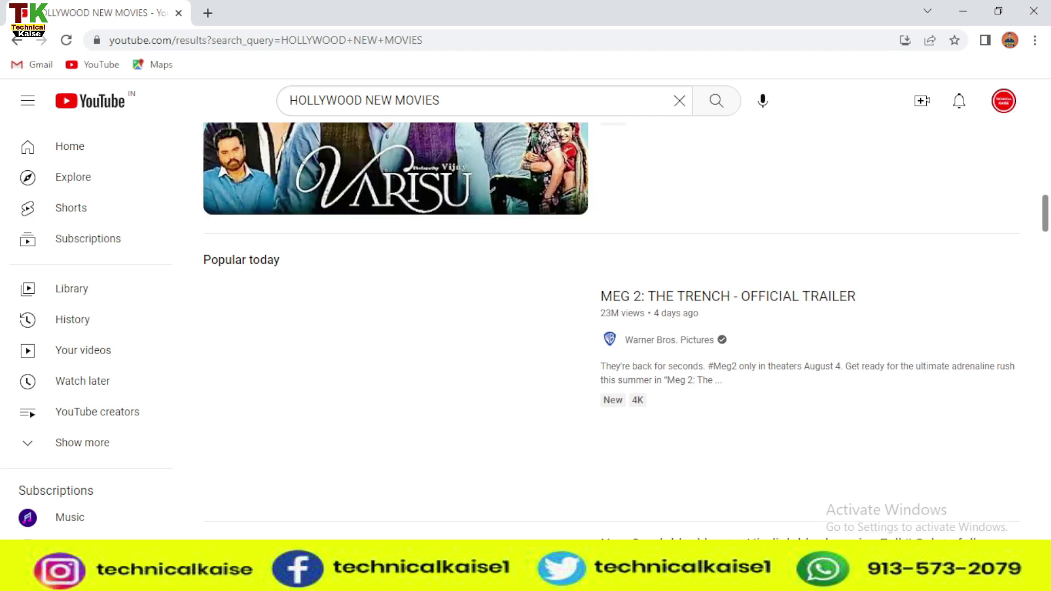
pyautogui.moveTo(1046, 213); pyautogui.dragTo(1046, 82)
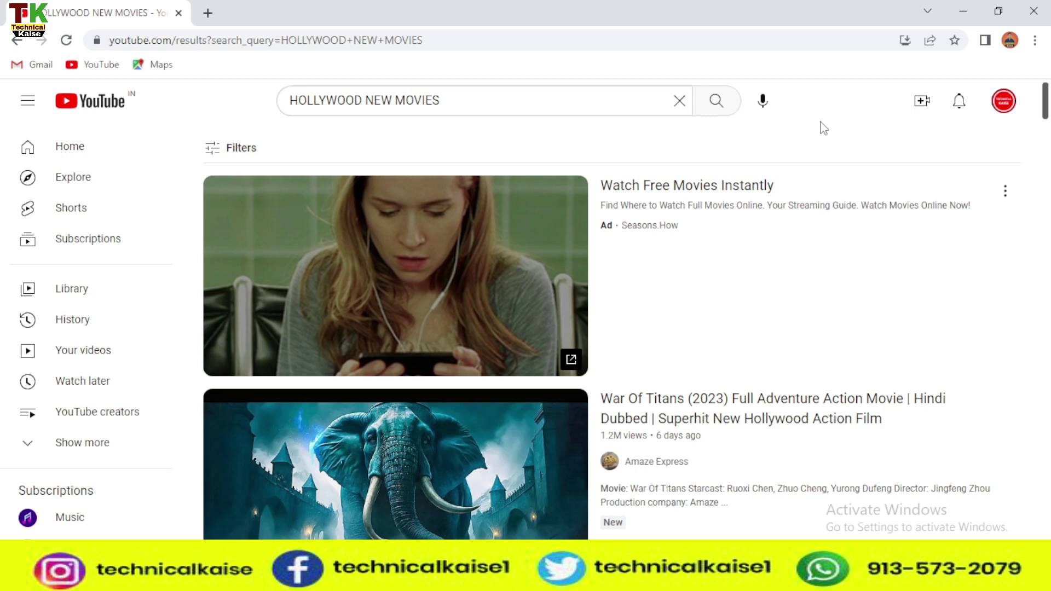
pyautogui.moveTo(1046, 108); pyautogui.dragTo(1047, 82)
pyautogui.click(1042, 11)
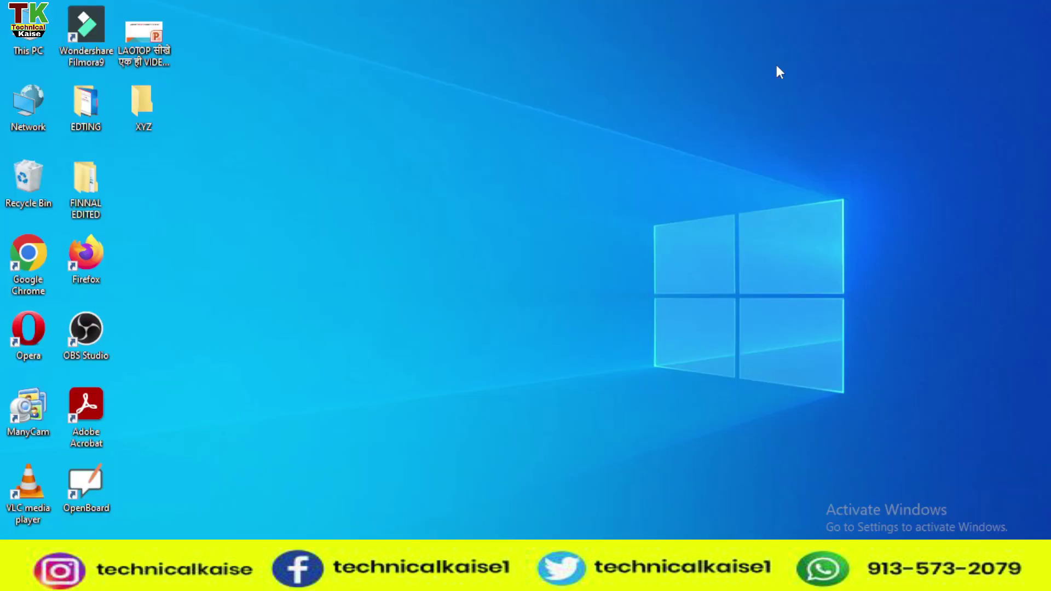
# - Refresh the desktop, and open the SarkariResult.com website from a Google search for sarkari result in Chrome
pyautogui.rightClick(449, 86)
pyautogui.click(481, 133)
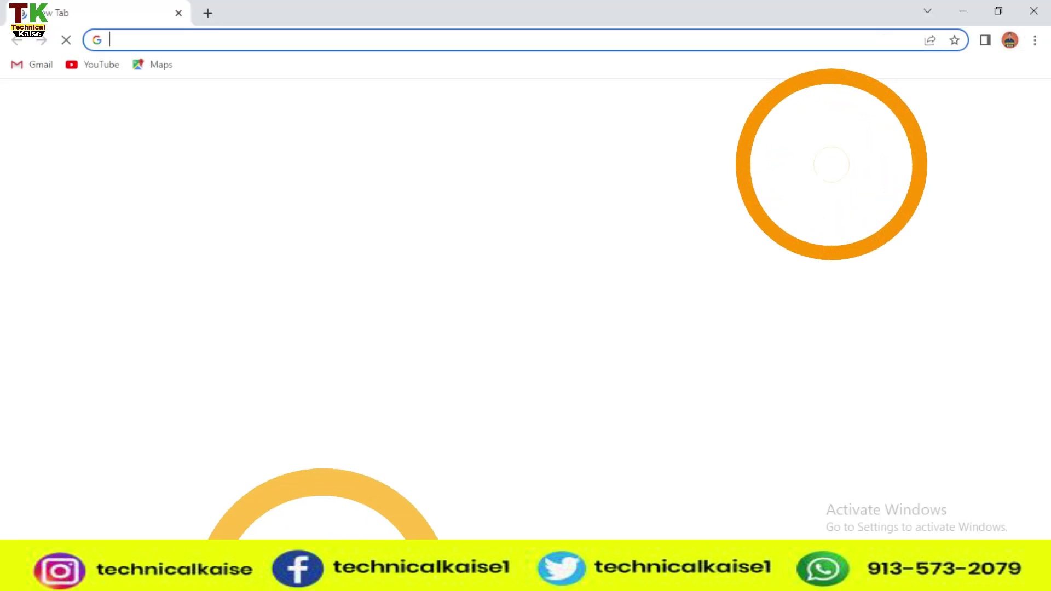
pyautogui.write('SAR')
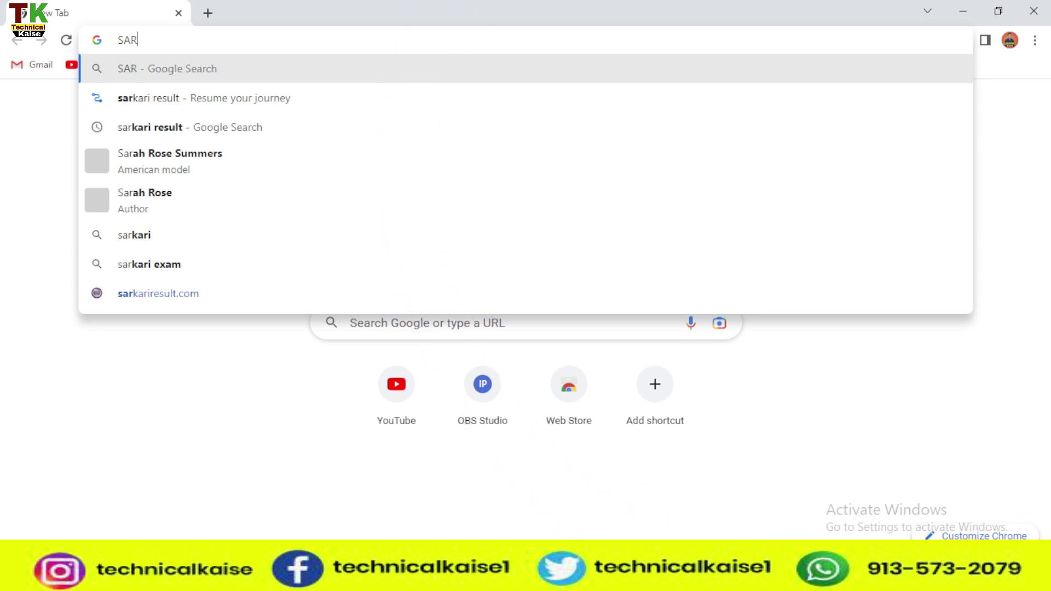
pyautogui.click(296, 139)
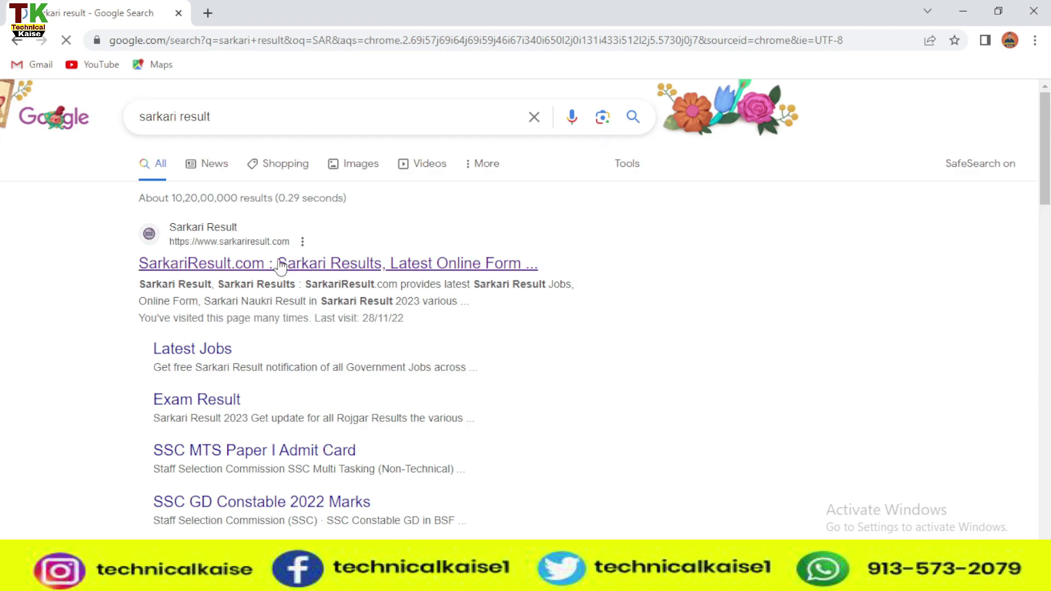
pyautogui.click(281, 266)
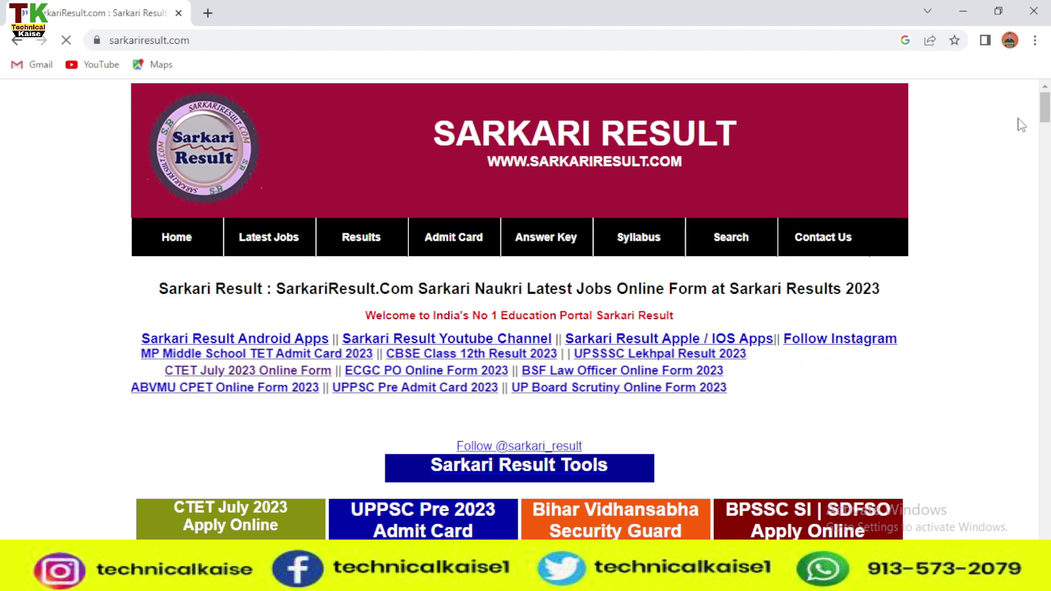
# - Look through the Sarkari Result home page, including the Result, Admit Card and Latest Jobs sections, and return to its start
pyautogui.moveTo(1046, 104); pyautogui.dragTo(1046, 132)
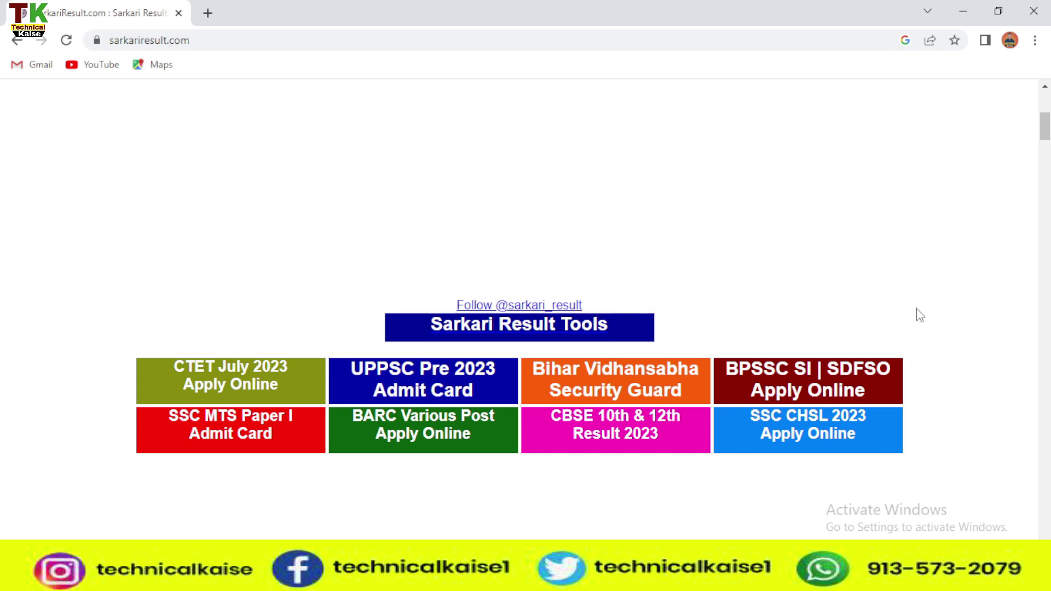
pyautogui.moveTo(1045, 129); pyautogui.dragTo(1044, 147)
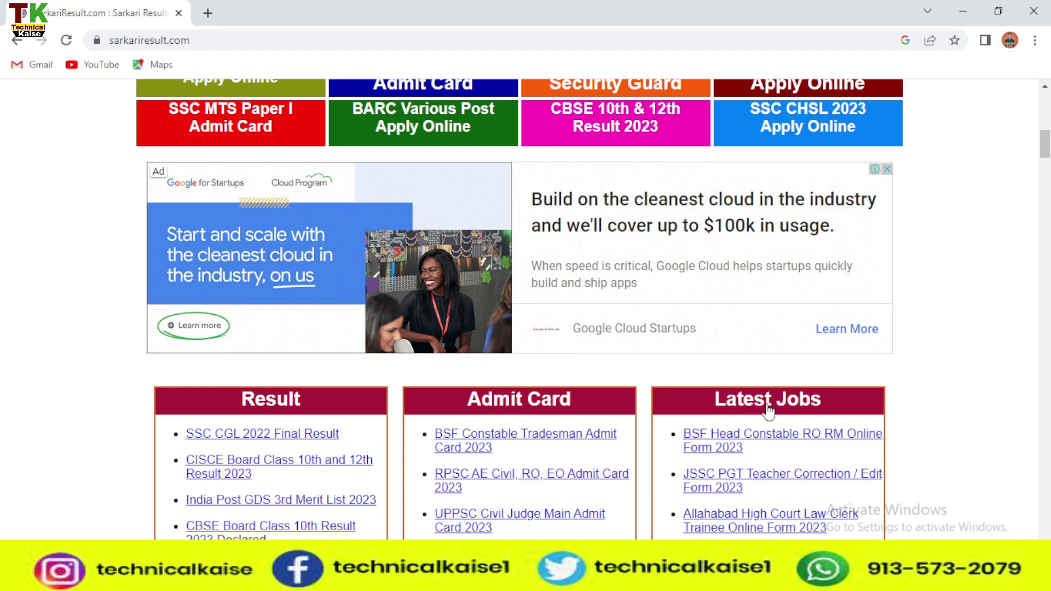
pyautogui.scroll(-10, 1047, 164)
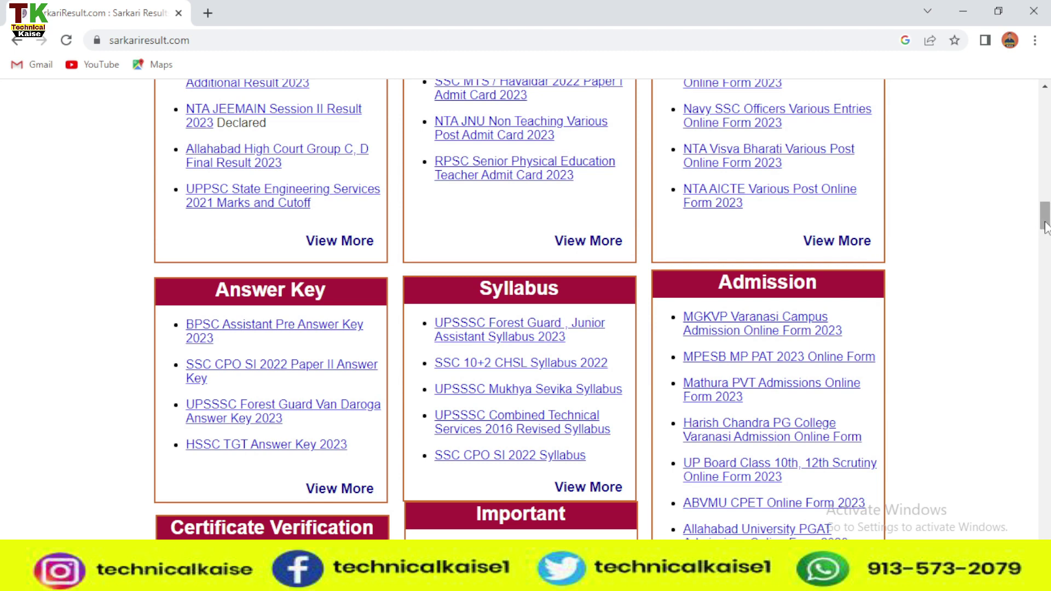
pyautogui.scroll(15, 1045, 226)
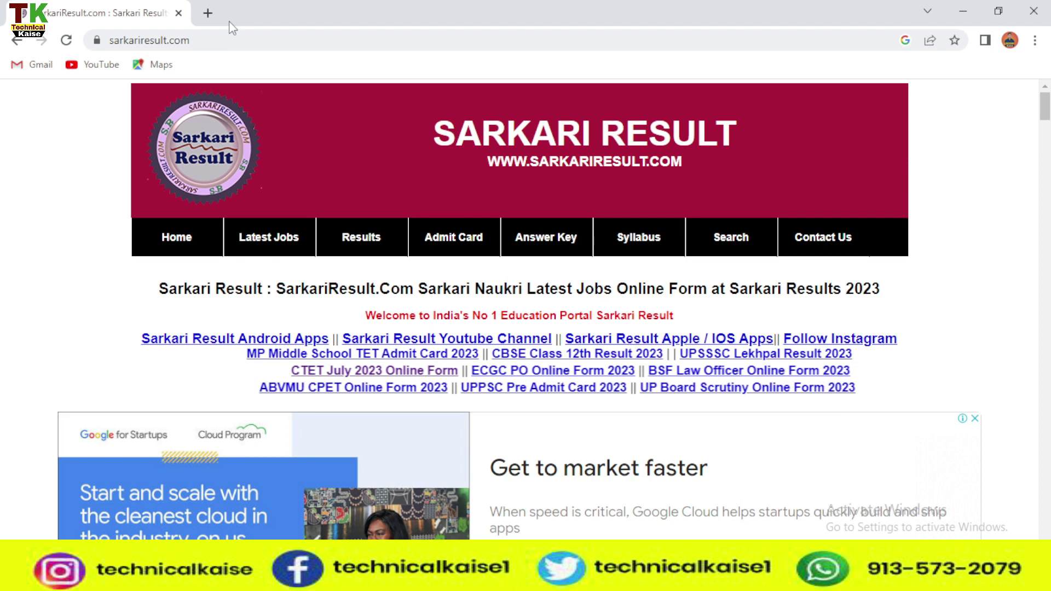
# - Search Google for NSDL in a new tab and open the Online PAN application result
pyautogui.click(207, 12)
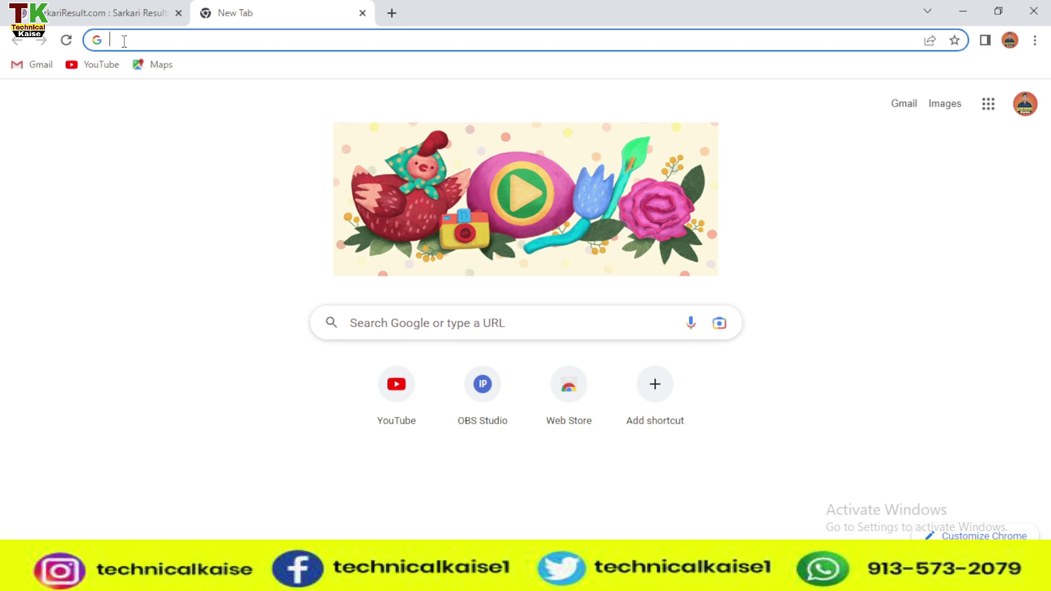
pyautogui.write('NSDL')
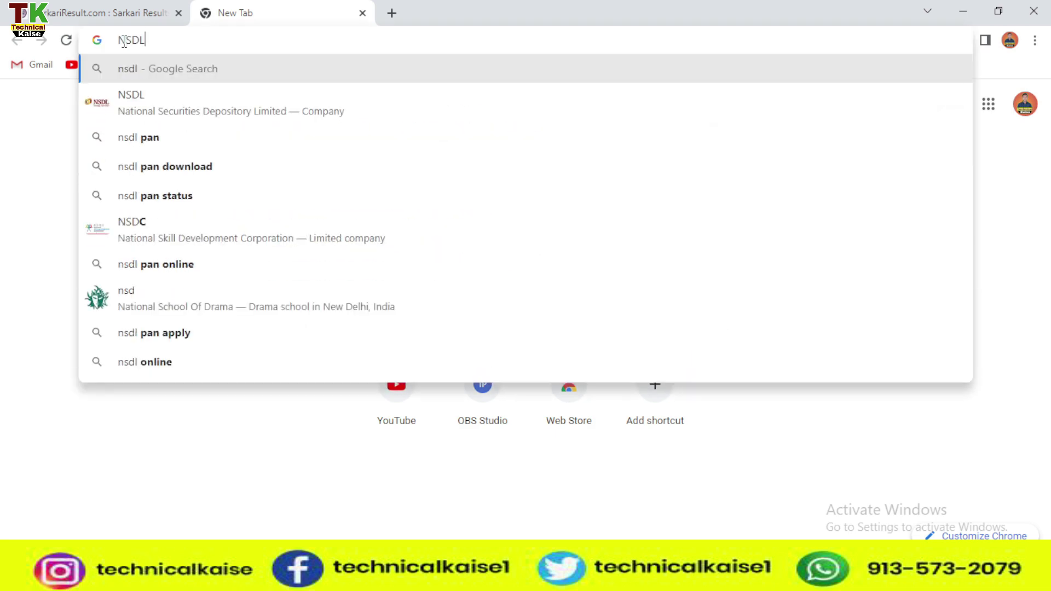
pyautogui.click(200, 116)
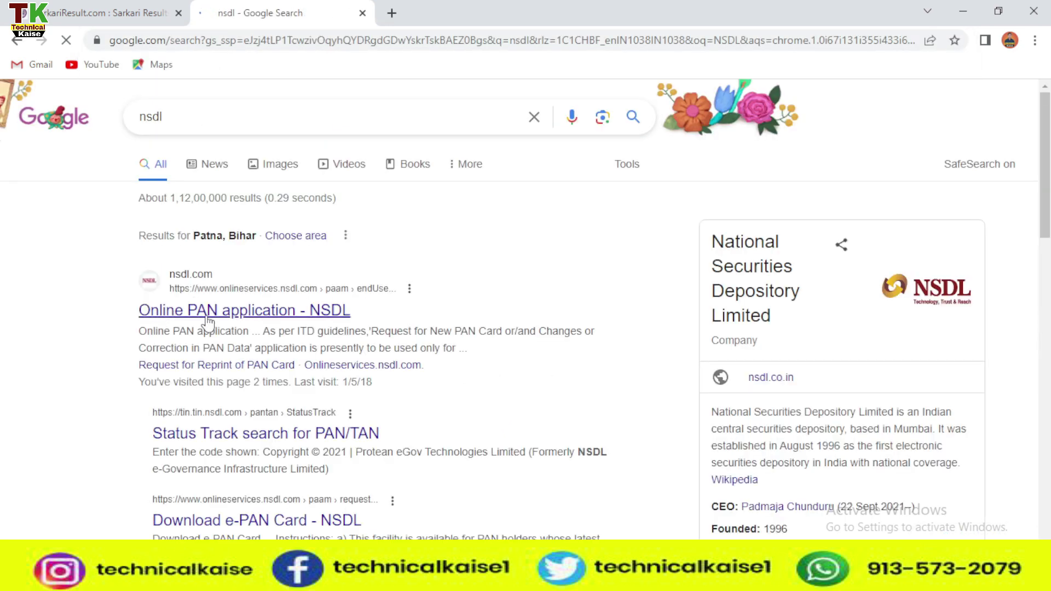
pyautogui.click(247, 311)
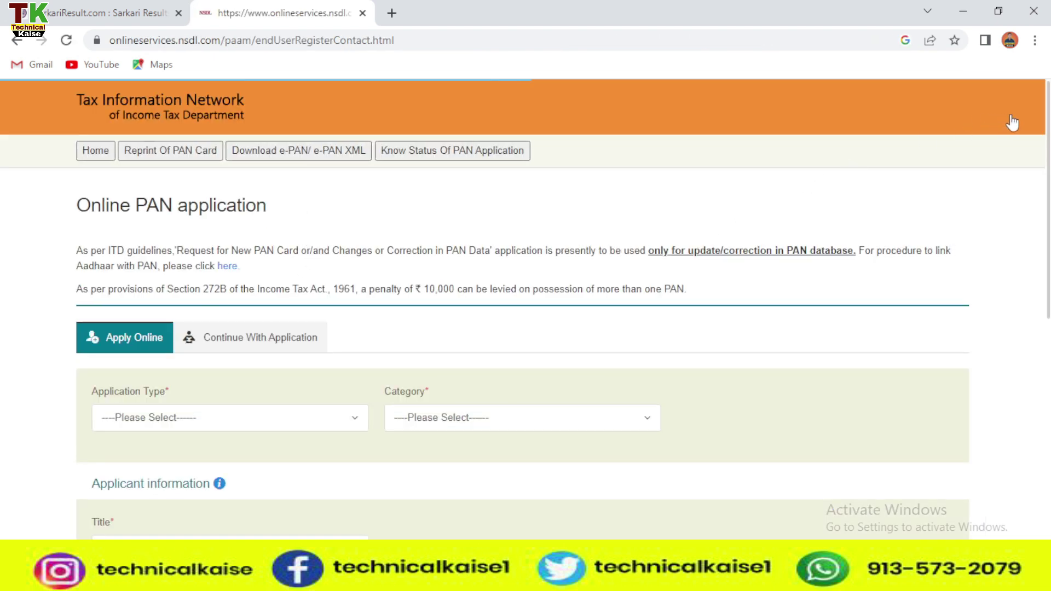
# - Set the PAN application type to New PAN - Indian Citizen (Form 49A), the category to INDIVIDUAL and the applicant's title to Shri
pyautogui.click(188, 426)
pyautogui.click(157, 323)
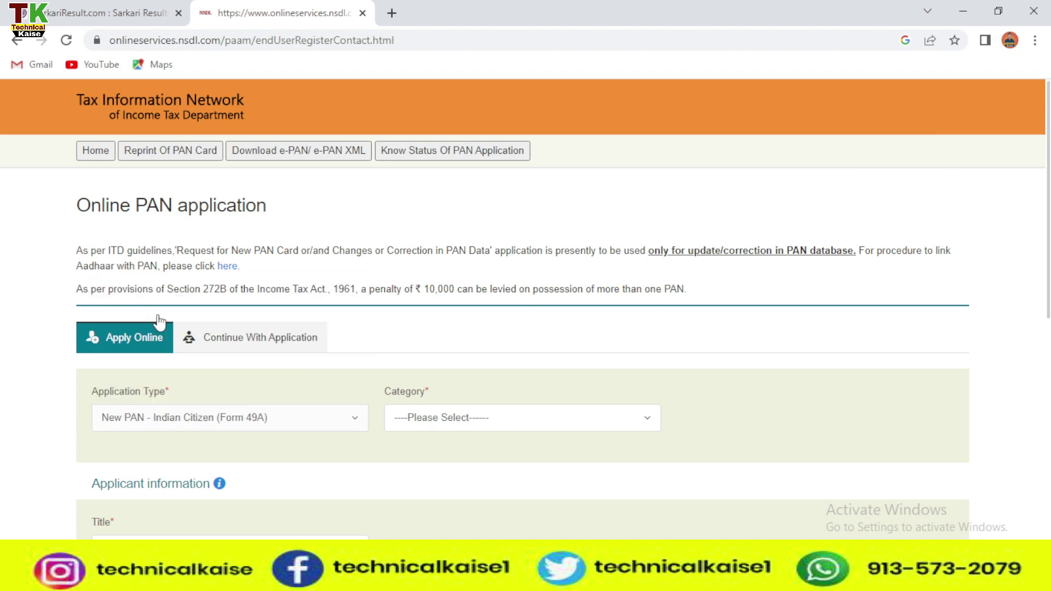
pyautogui.click(433, 421)
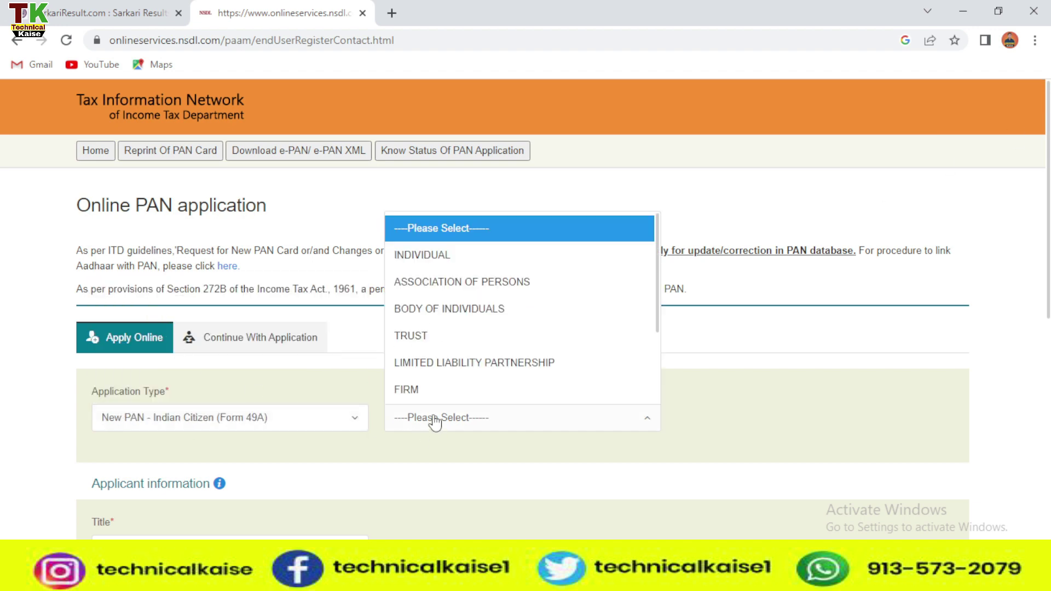
pyautogui.click(433, 256)
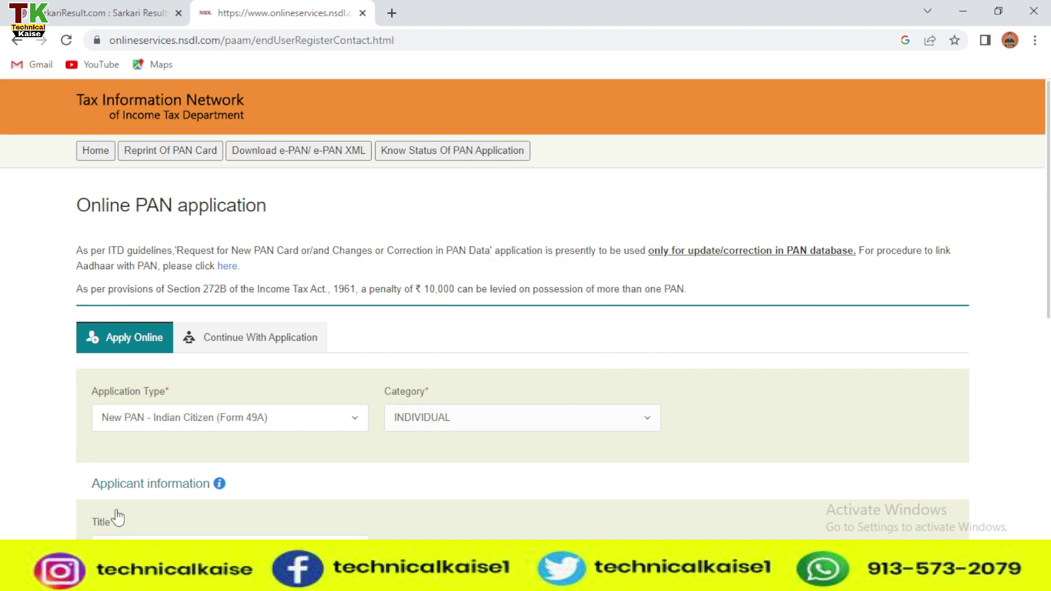
pyautogui.click(116, 538)
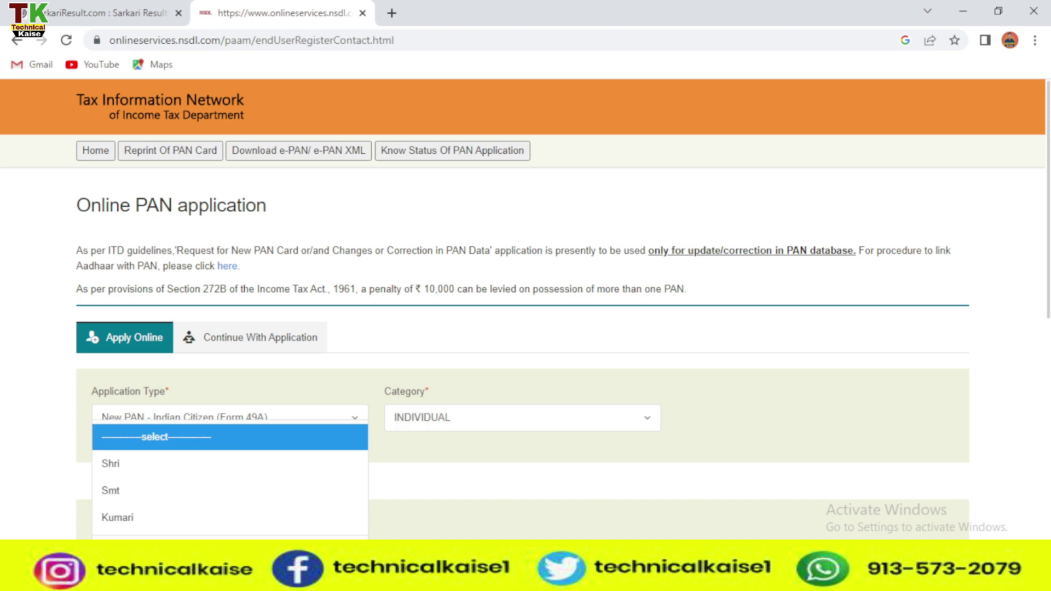
pyautogui.click(127, 471)
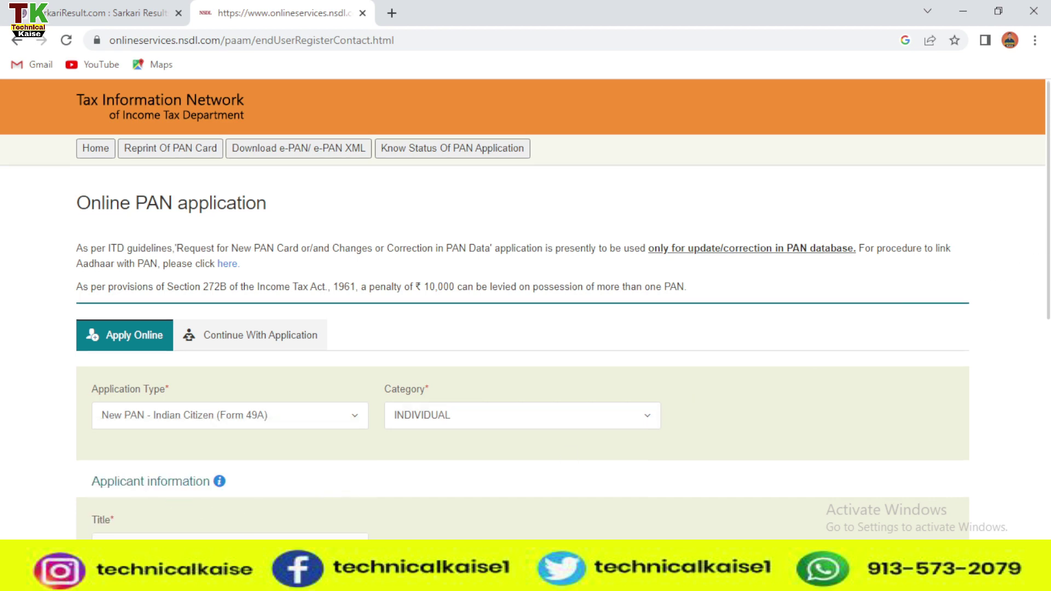
# - Review the remaining applicant fields, consent and captcha sections of the PAN form, and return to its start
pyautogui.scroll(-3, 1045, 236)
pyautogui.scroll(-3, 526, 306)
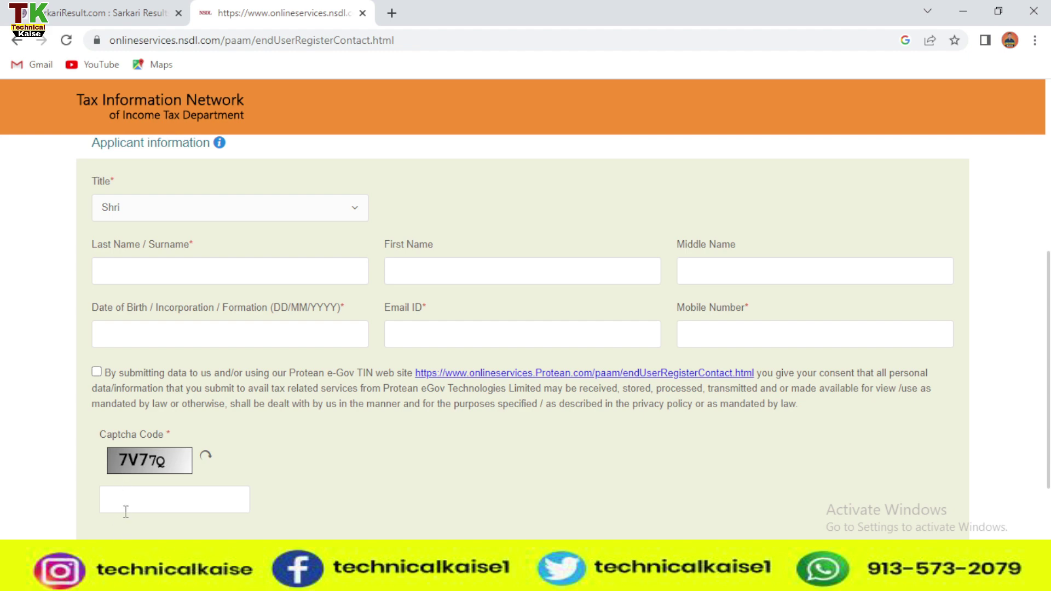
pyautogui.scroll(-2, 707, 374)
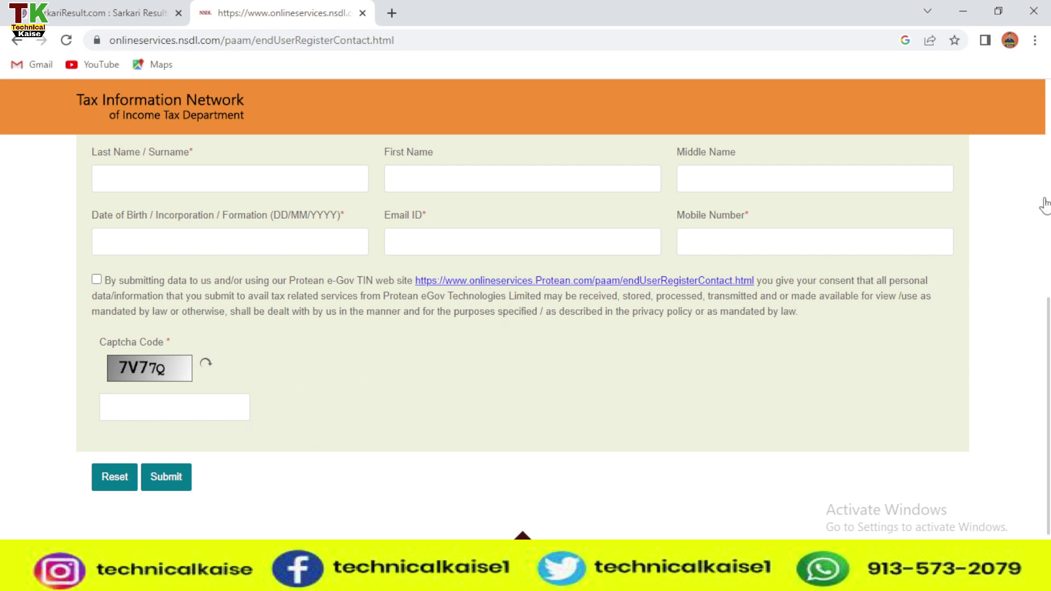
pyautogui.scroll(8, 1045, 204)
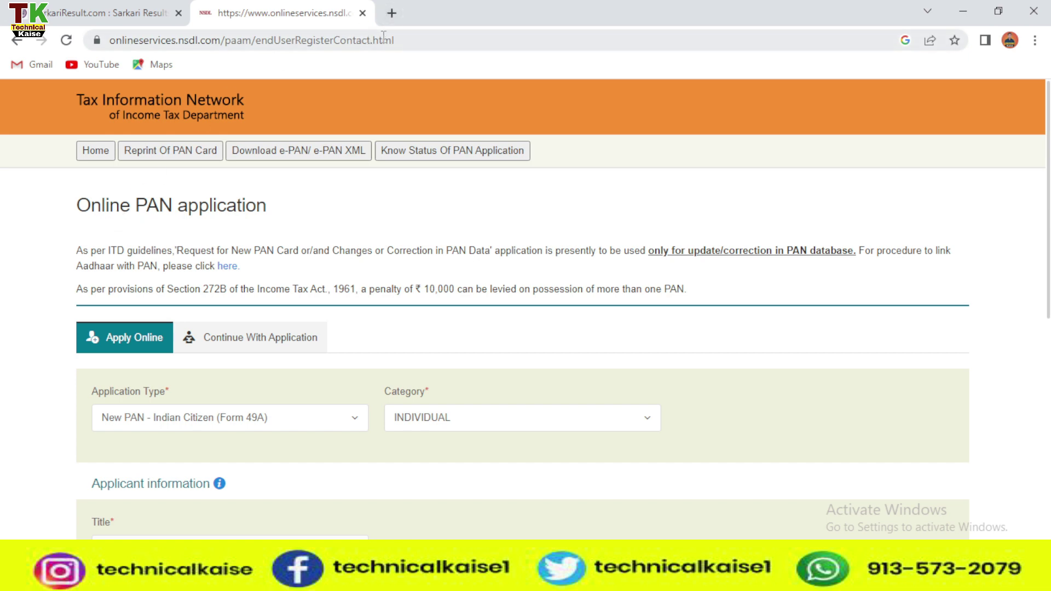
# - Search Google for aadhaar download in a new tab and open the UIDAI Downloads result
pyautogui.click(392, 15)
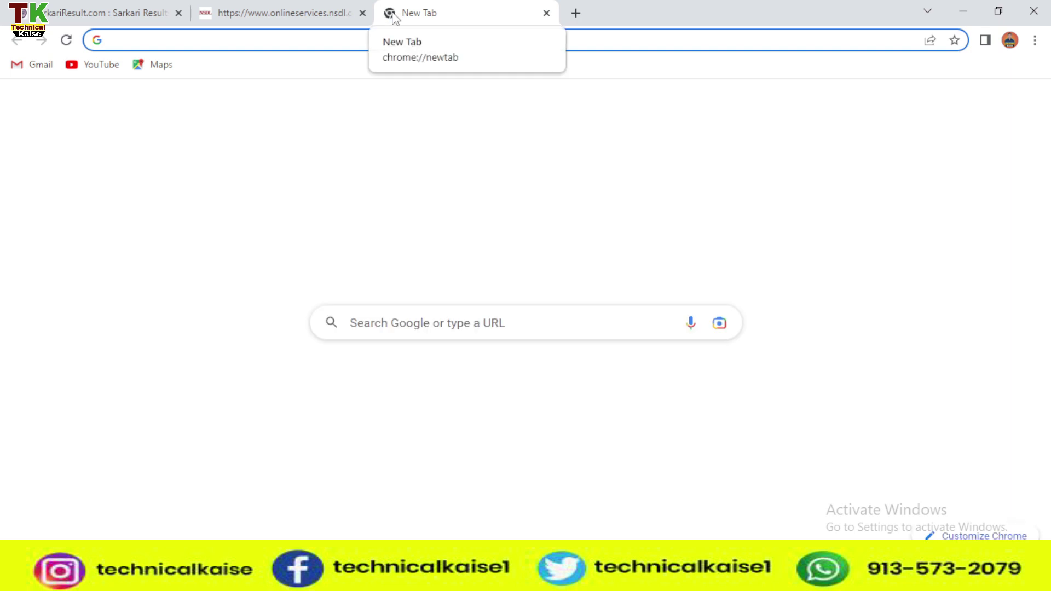
pyautogui.write('AA')
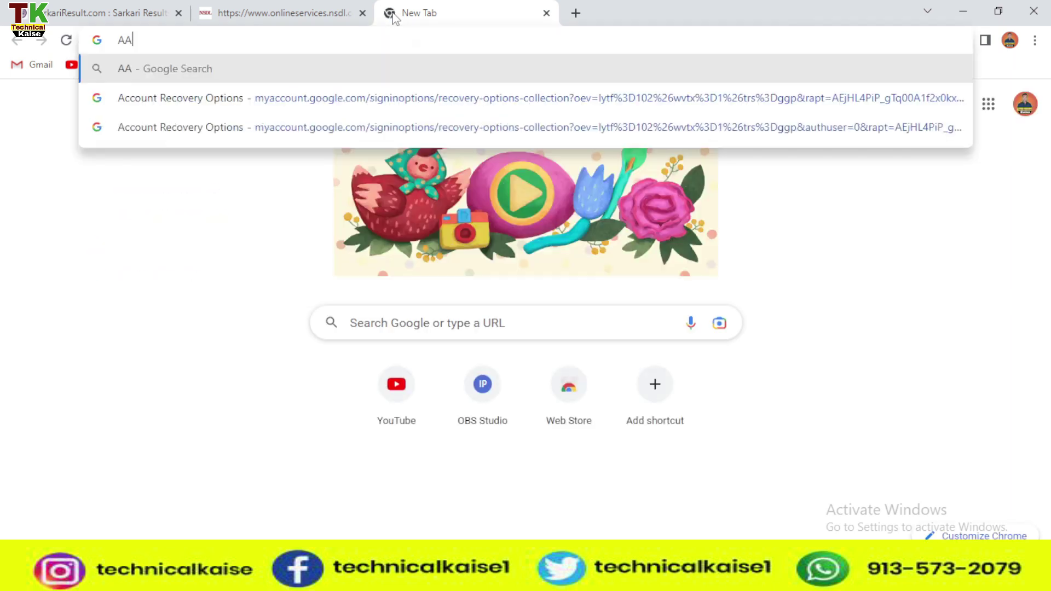
pyautogui.write('DH')
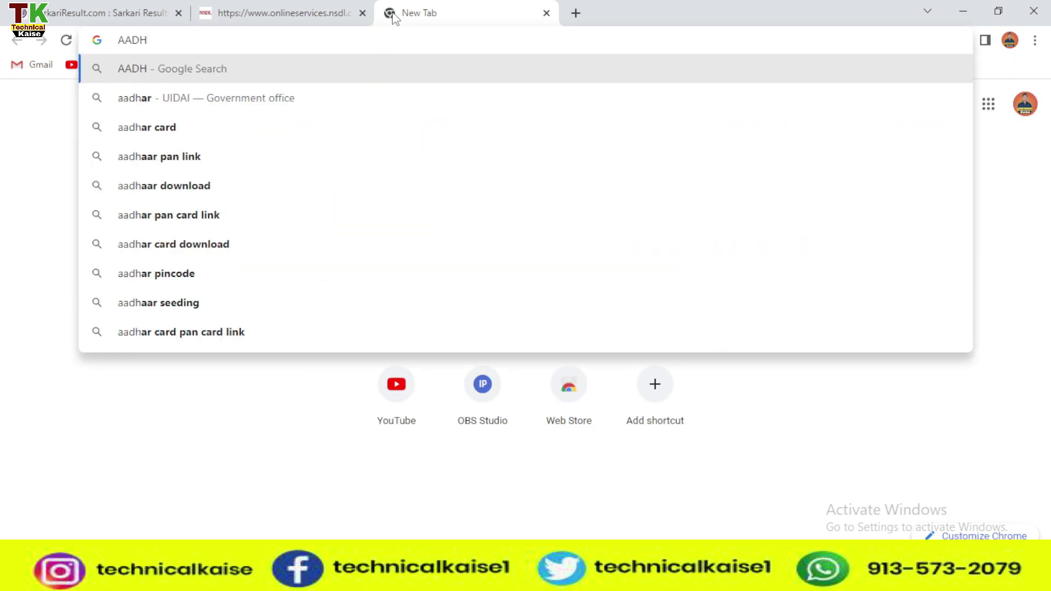
pyautogui.click(150, 196)
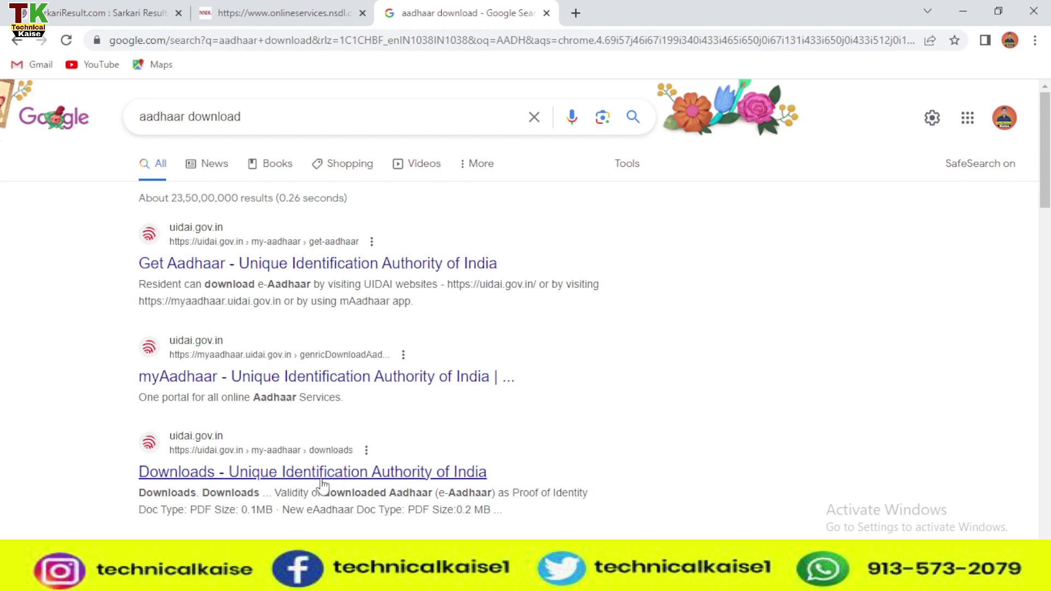
pyautogui.click(196, 479)
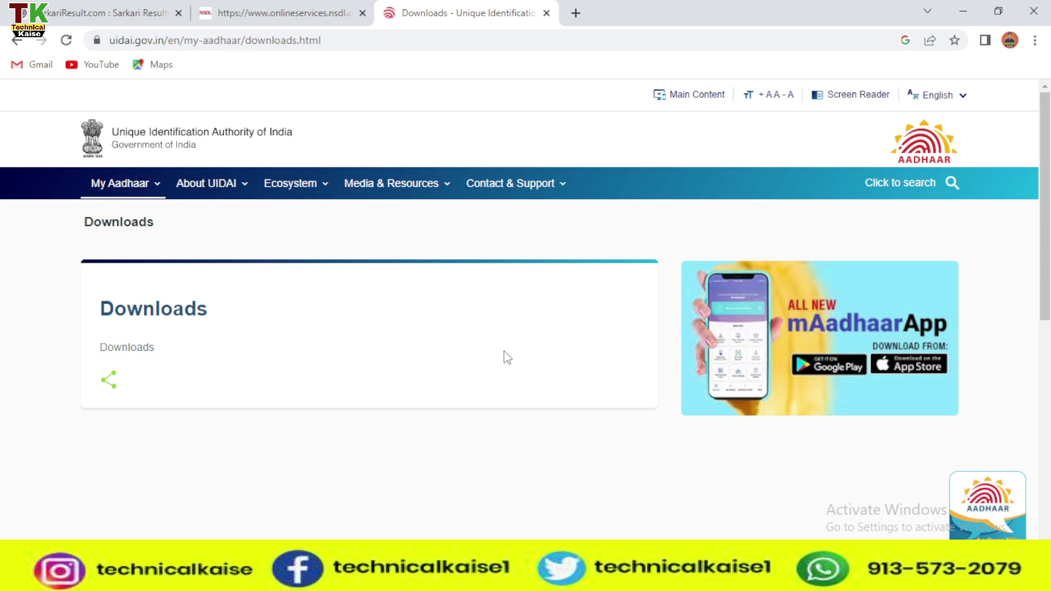
# - Go to the myAadhaar portal through the UIDAI site's Download Aadhaar link and open the portal's Download Aadhaar service
pyautogui.click(134, 189)
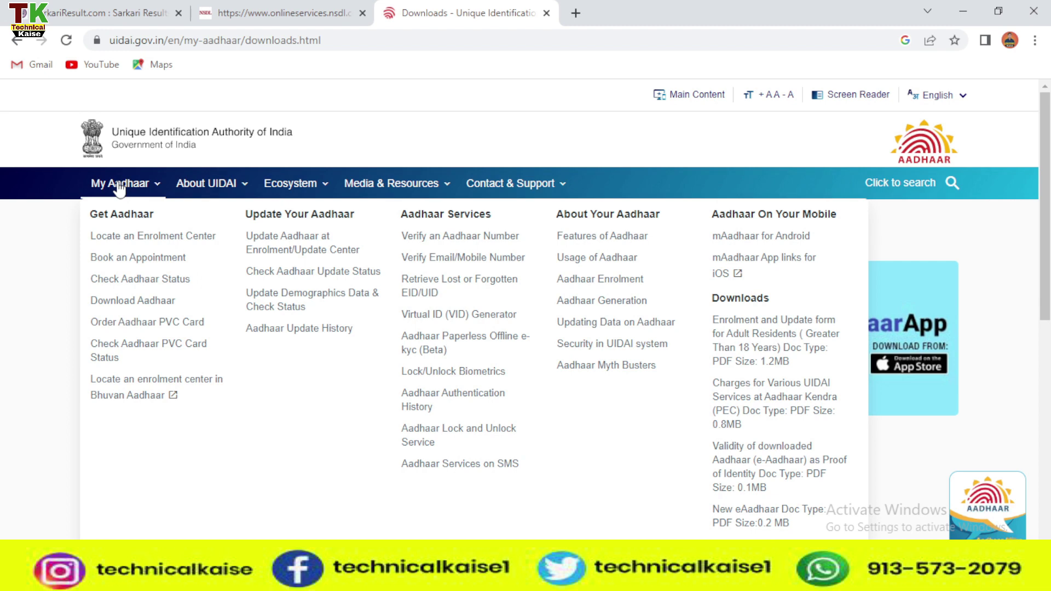
pyautogui.click(115, 301)
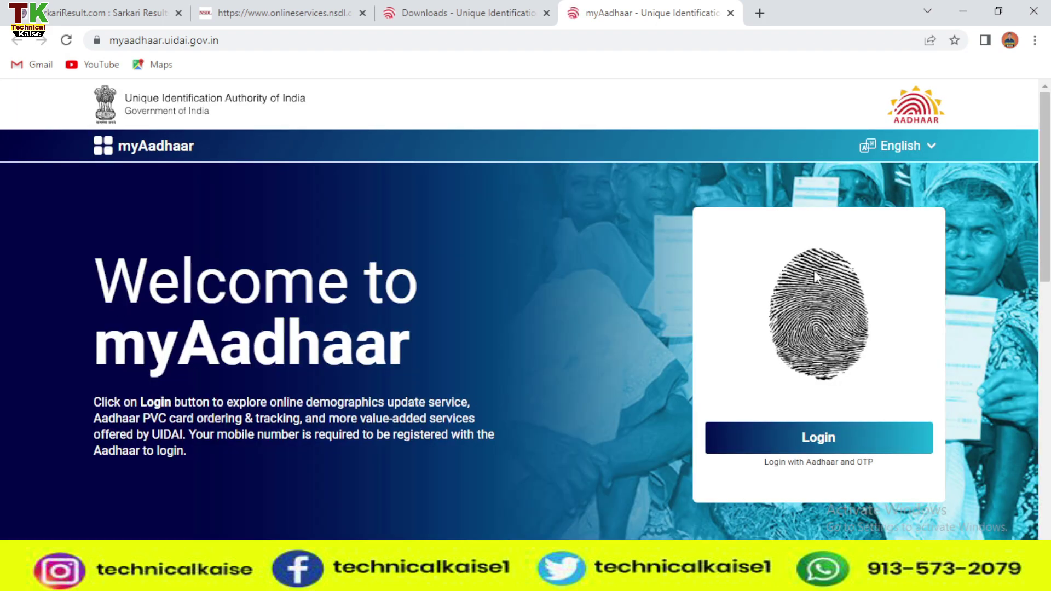
pyautogui.moveTo(1046, 172); pyautogui.dragTo(1046, 176)
pyautogui.scroll(-2, 1049, 265)
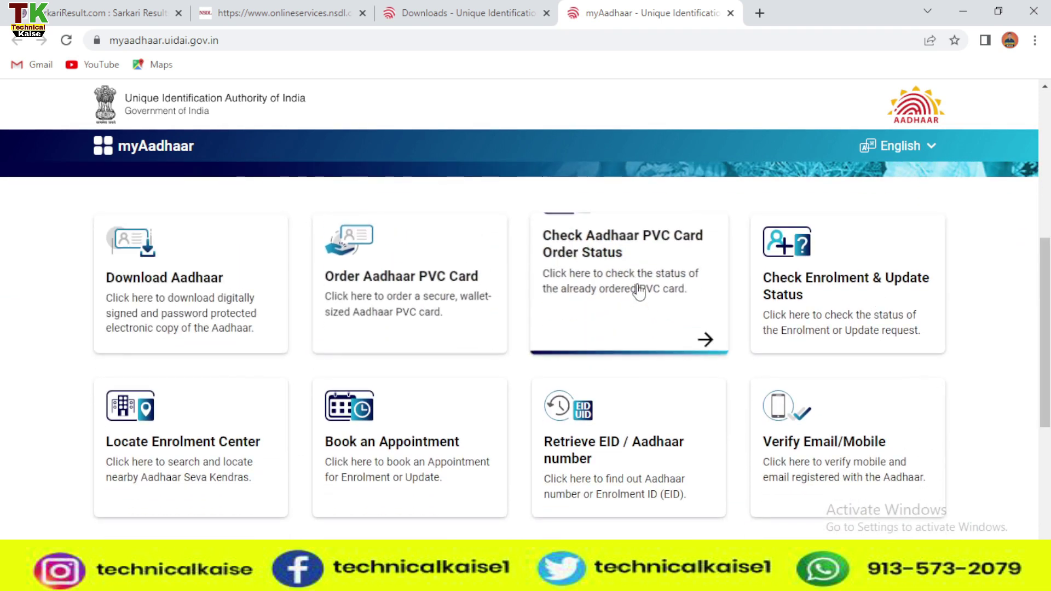
pyautogui.click(204, 291)
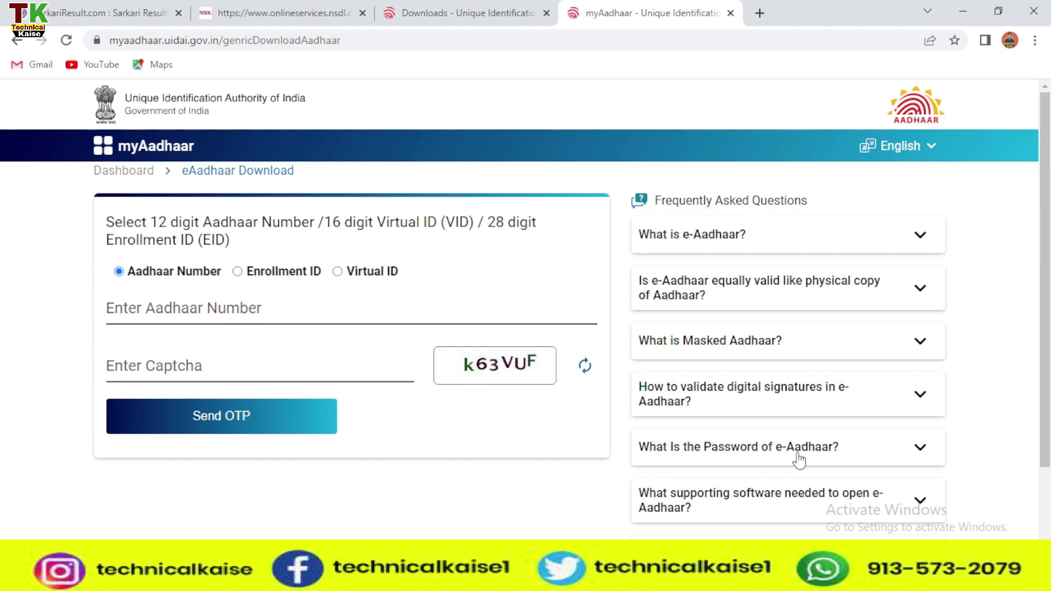
# - Expand the question about the e-Aadhaar password and read through the answer and its examples
pyautogui.click(817, 458)
pyautogui.moveTo(1044, 302); pyautogui.dragTo(1045, 359)
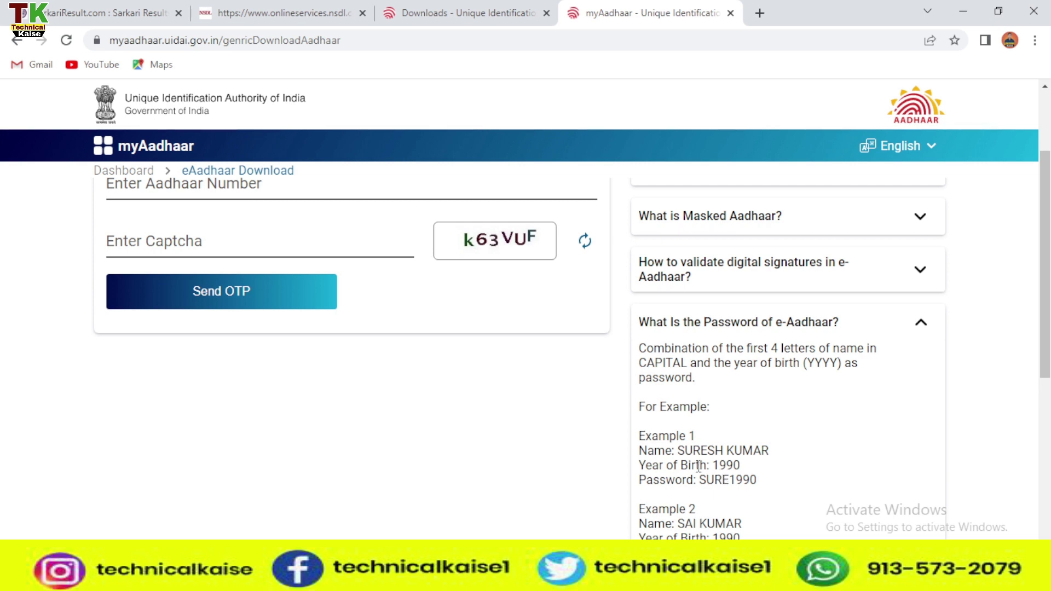
pyautogui.moveTo(714, 465); pyautogui.dragTo(735, 461)
pyautogui.click(750, 502)
# - Search Google for caste certificate in a new tab, and open the RTPS 2 site to its online application options
pyautogui.click(760, 13)
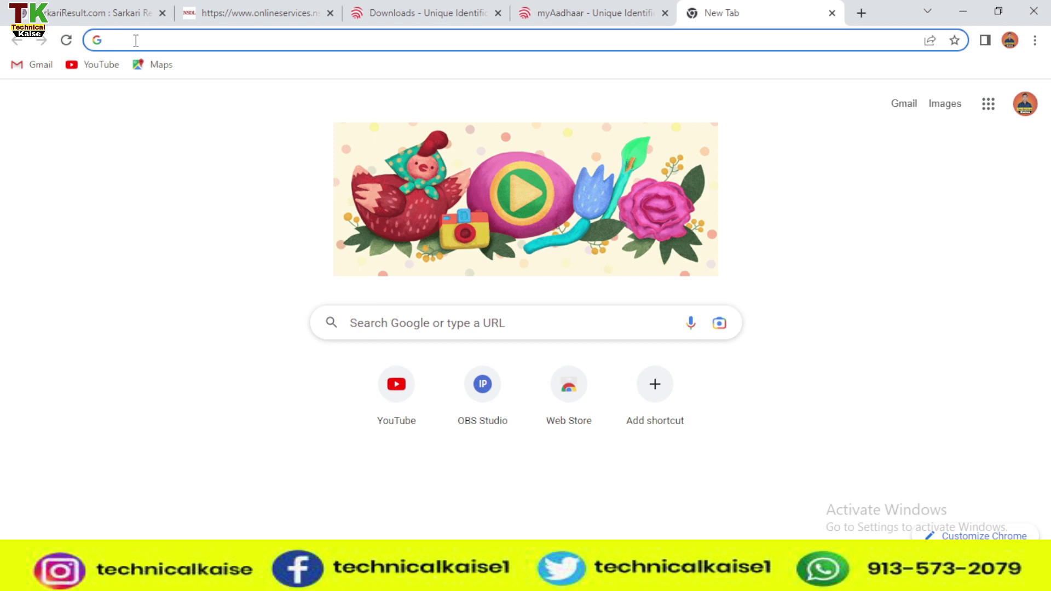
pyautogui.write('CAST')
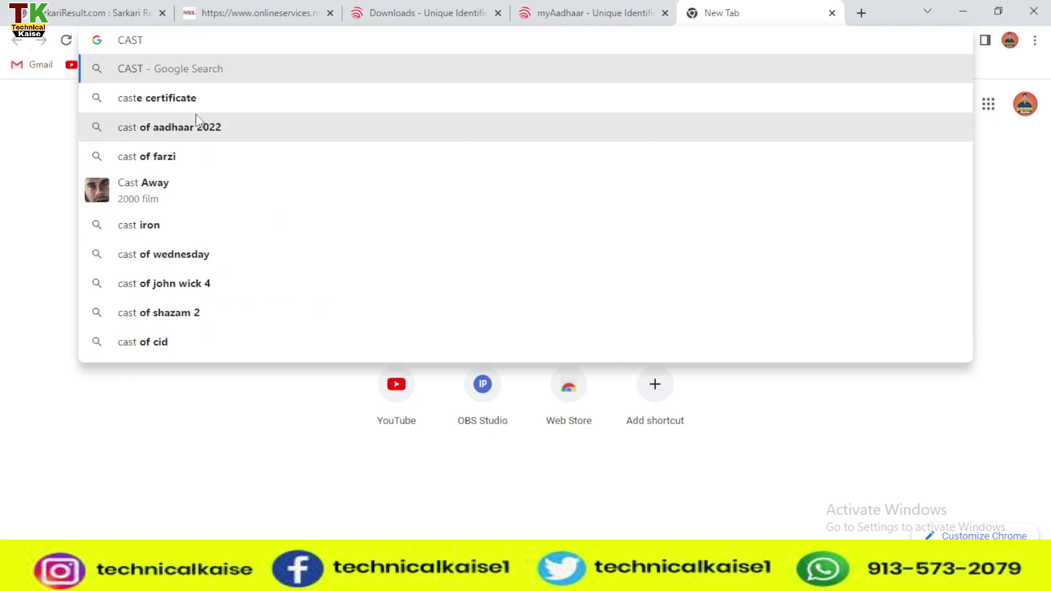
pyautogui.click(185, 101)
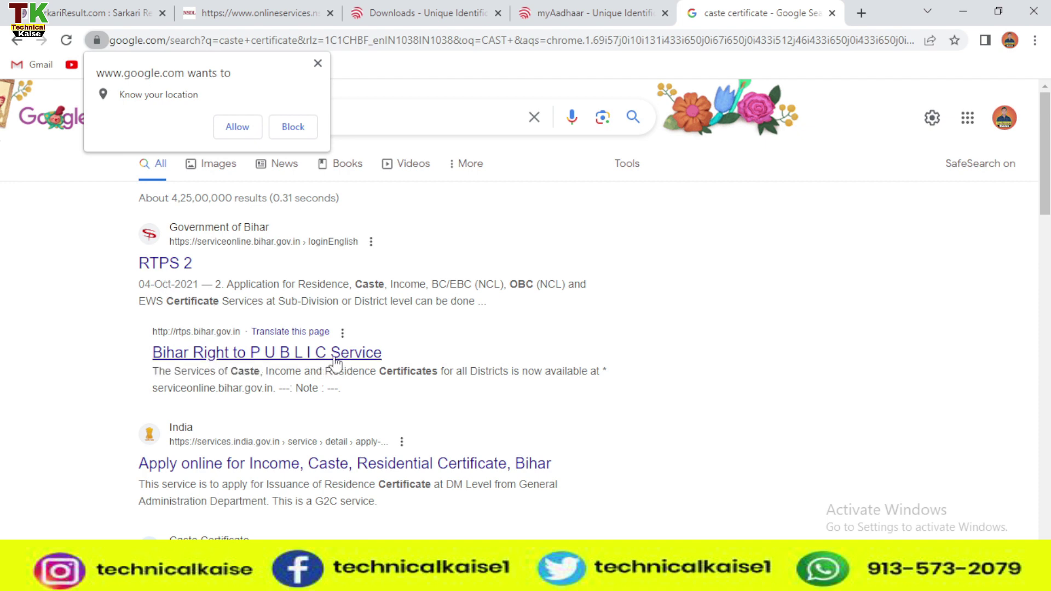
pyautogui.click(172, 272)
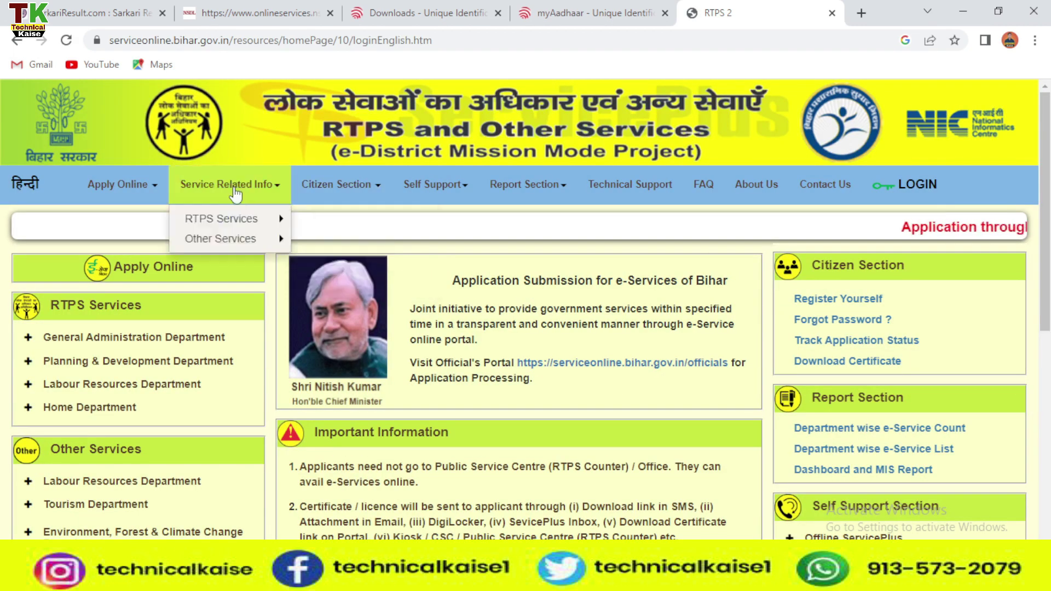
pyautogui.moveTo(154, 196)
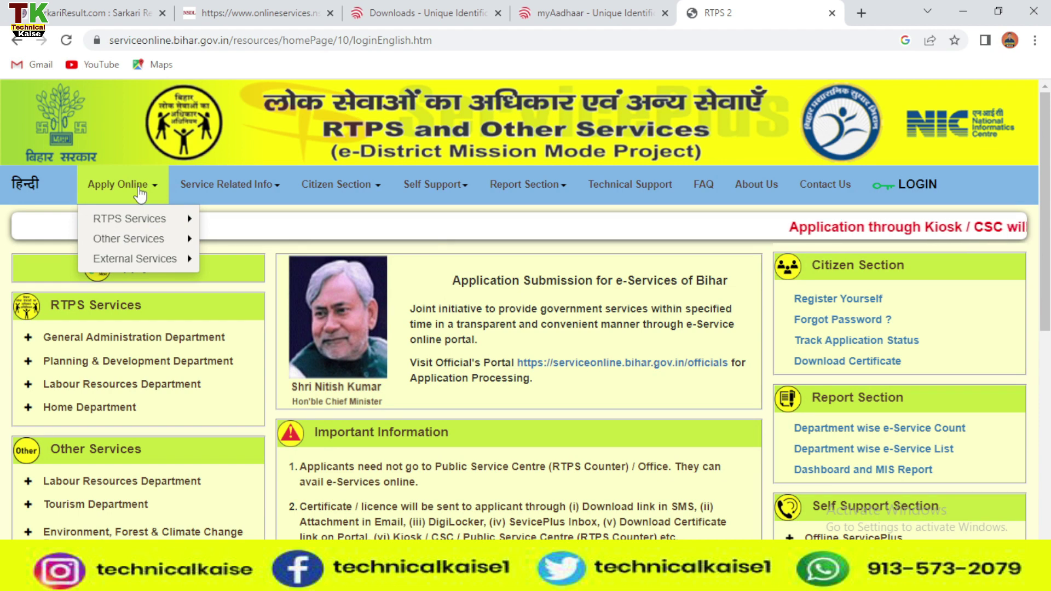
# - Look through the RTPS site's service, citizen and self-support options and the sections further down its homepage
pyautogui.moveTo(140, 220)
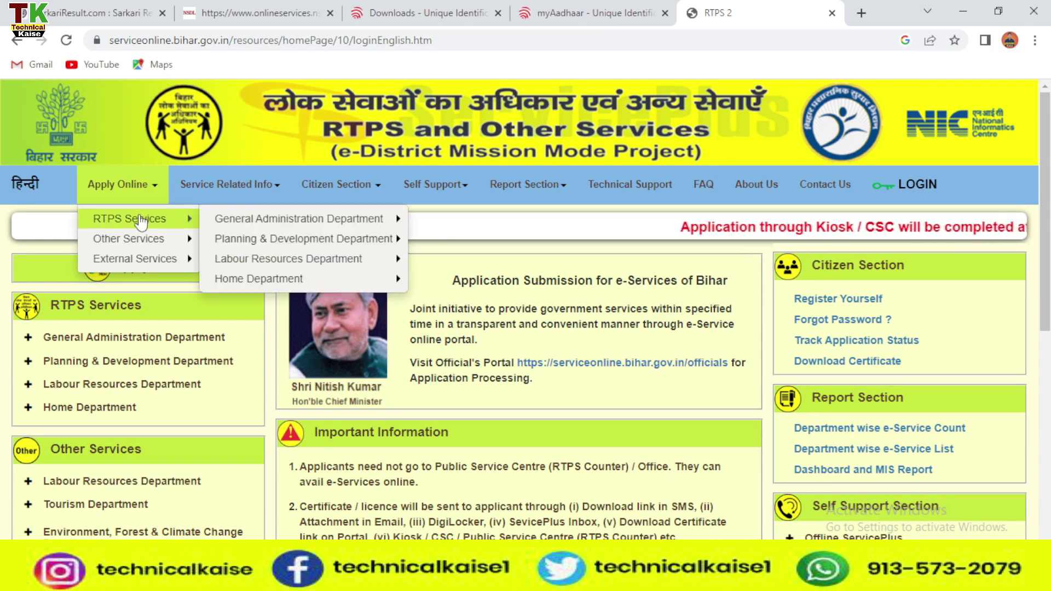
pyautogui.moveTo(136, 260)
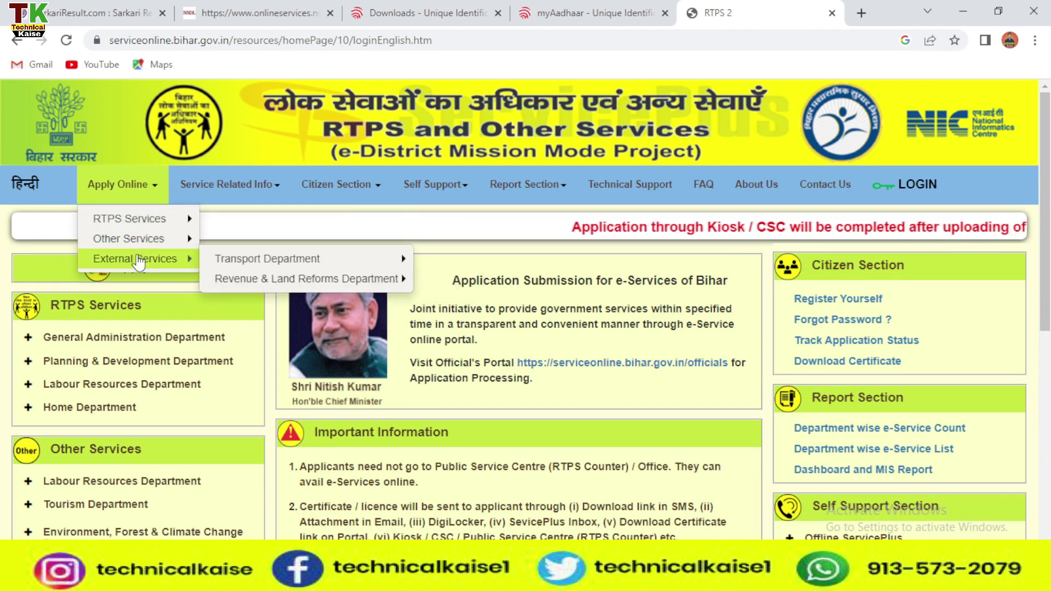
pyautogui.moveTo(227, 189)
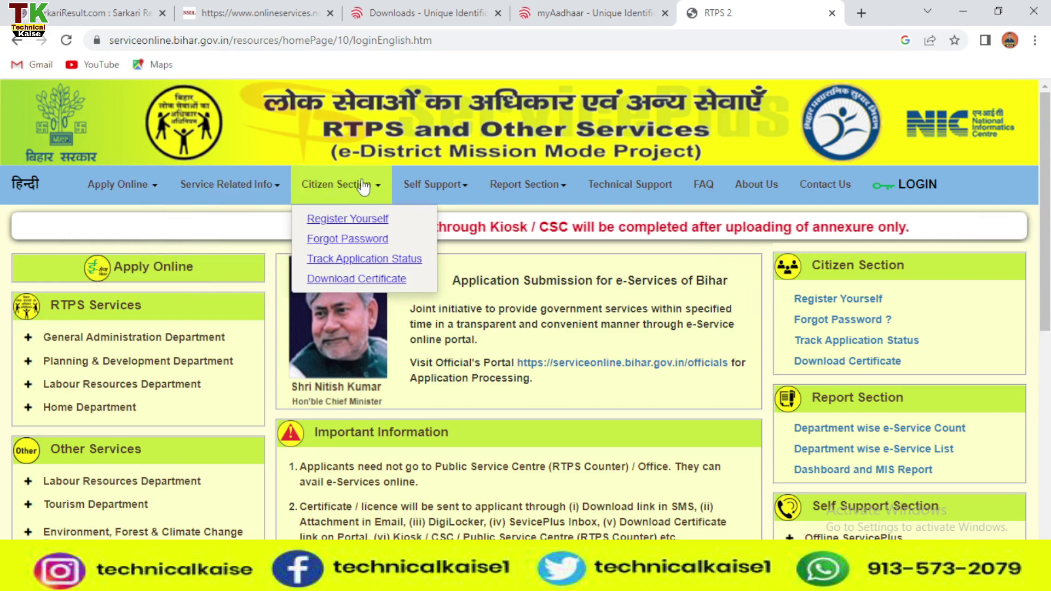
pyautogui.moveTo(421, 191)
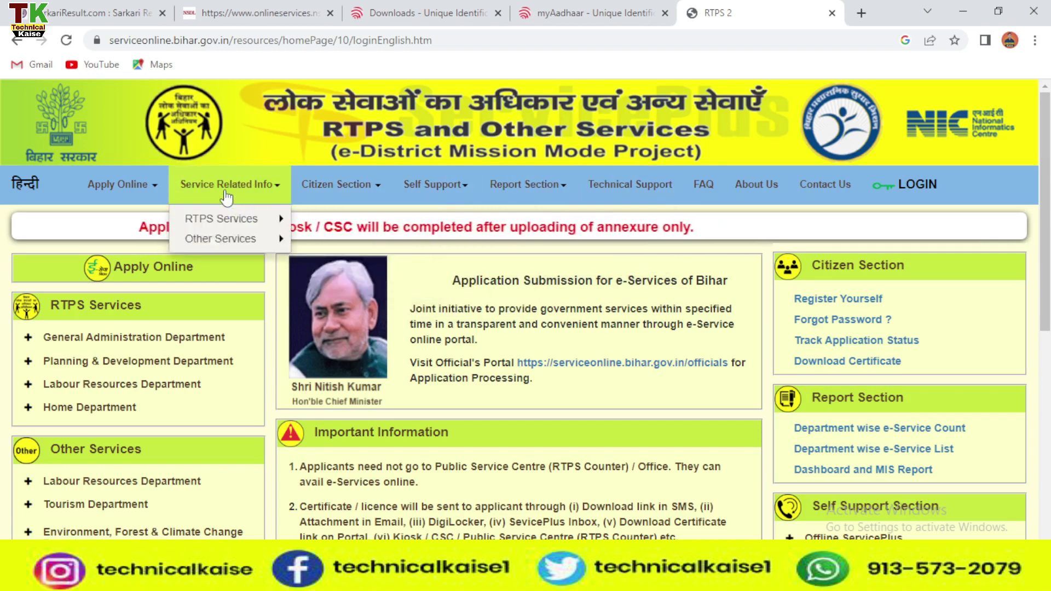
pyautogui.moveTo(232, 222)
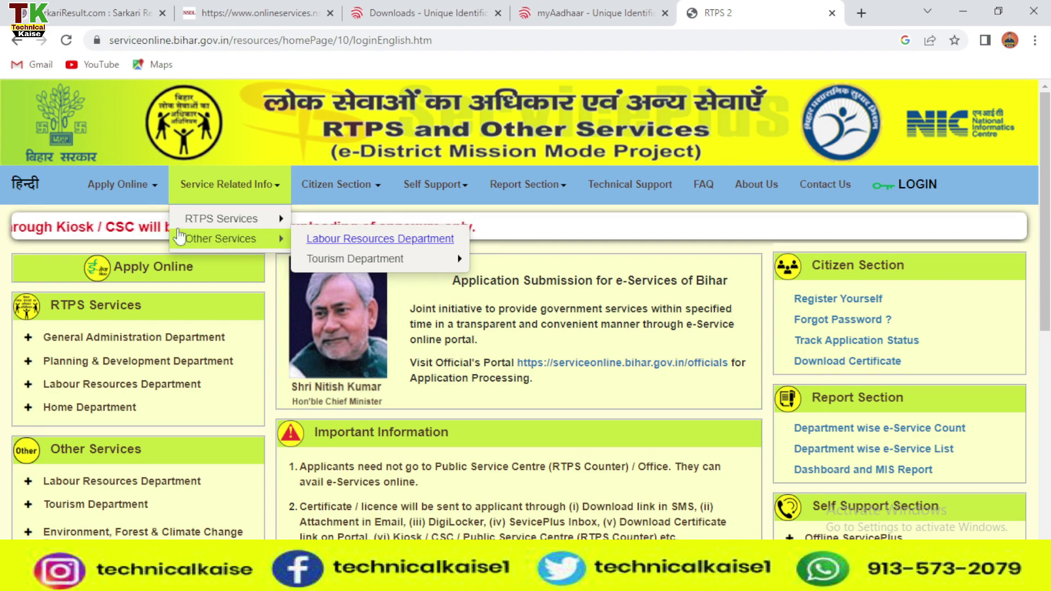
pyautogui.moveTo(121, 191)
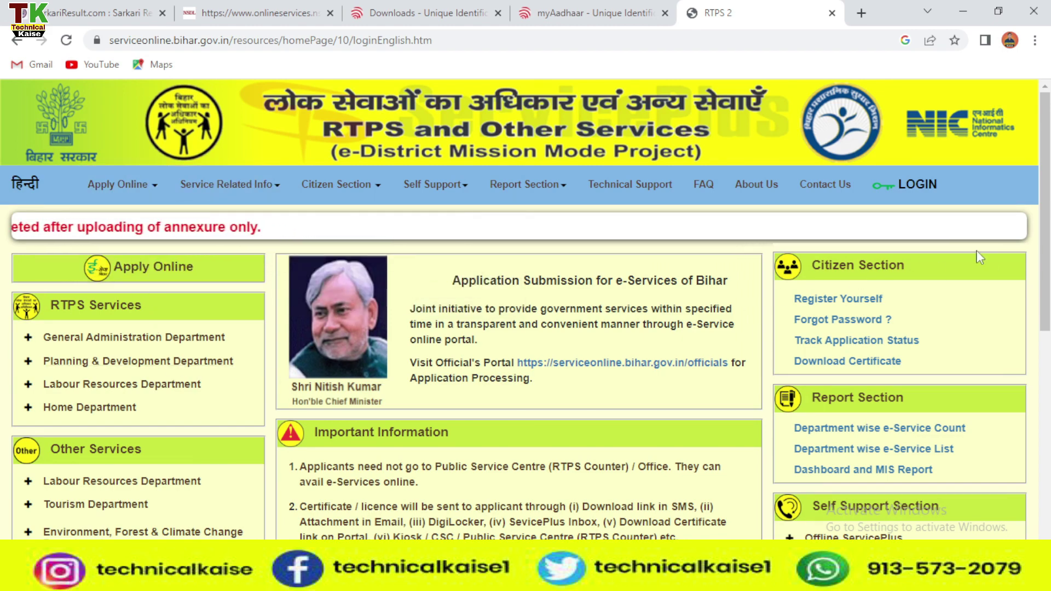
pyautogui.scroll(-3, 1045, 238)
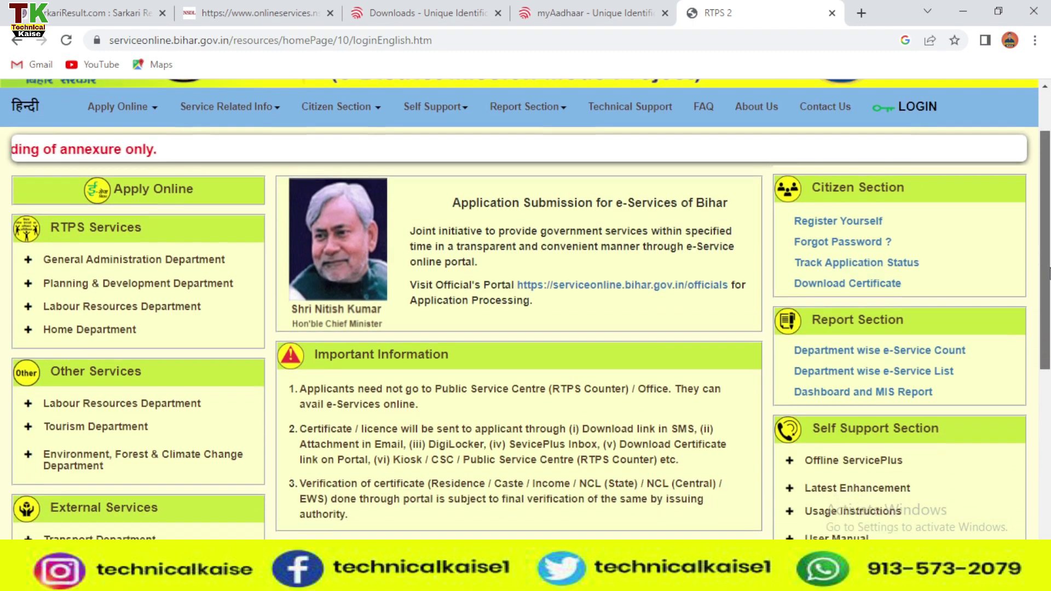
pyautogui.scroll(-3, 525, 310)
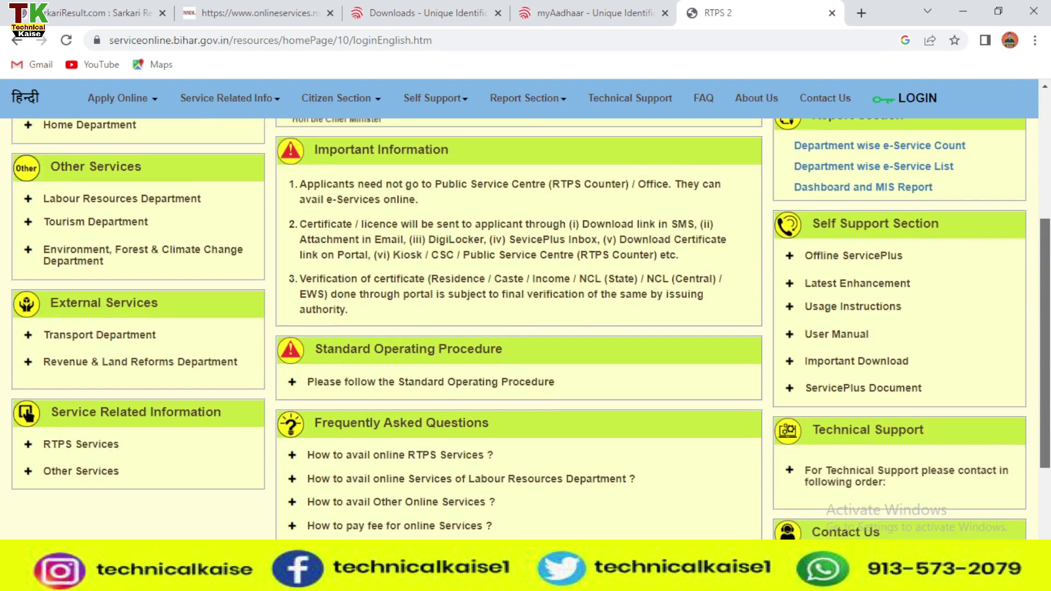
pyautogui.scroll(-2, 526, 309)
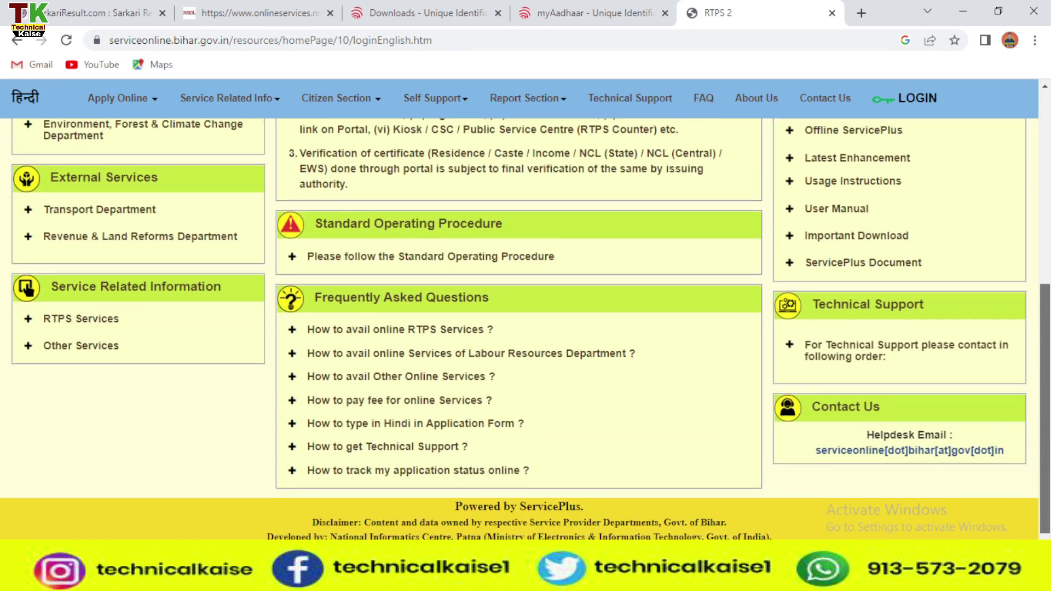
pyautogui.scroll(7, 1035, 230)
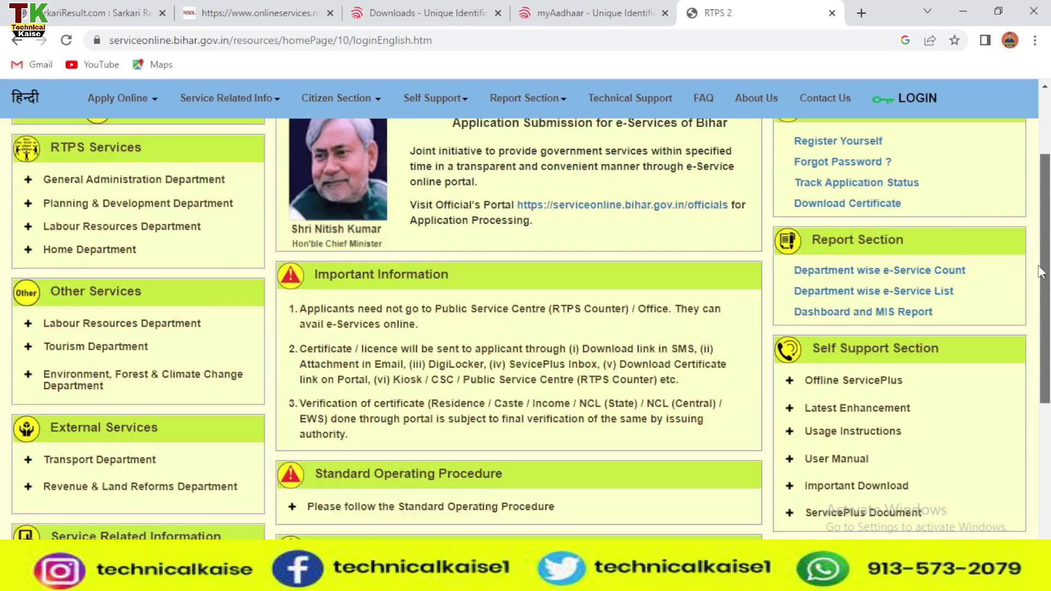
pyautogui.scroll(1, 1035, 230)
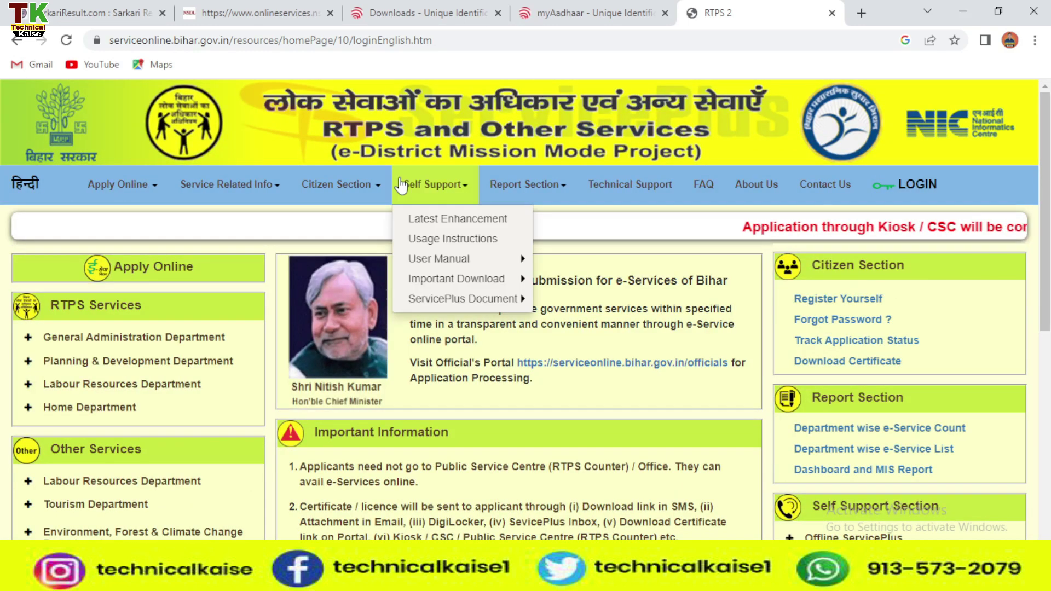
pyautogui.click(554, 181)
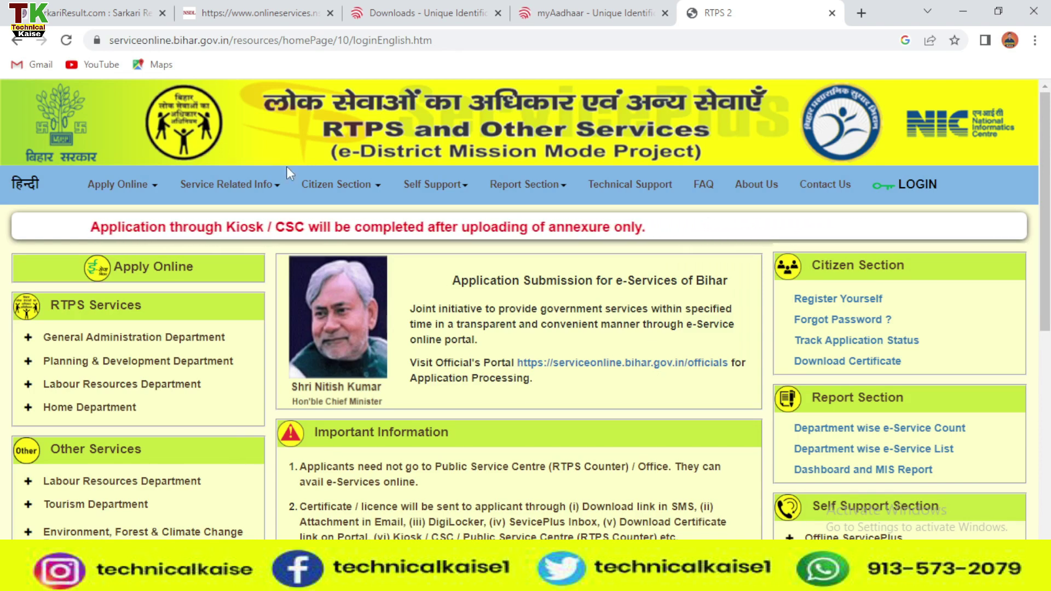
# - Open the Block Level application form for Issuance of Caste Certificate from the General Administration Department's RTPS services
pyautogui.click(86, 343)
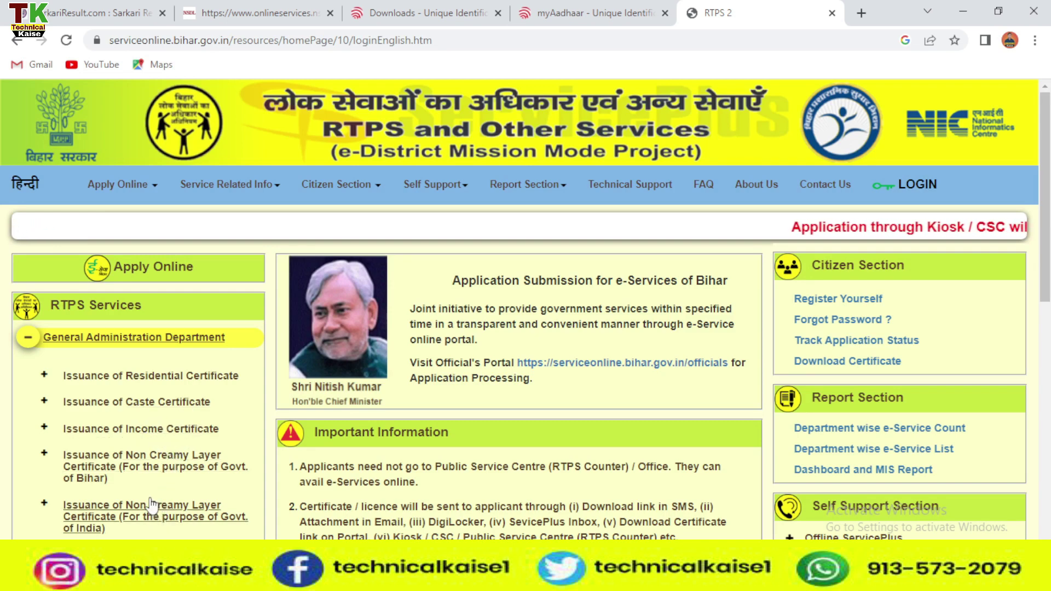
pyautogui.click(157, 405)
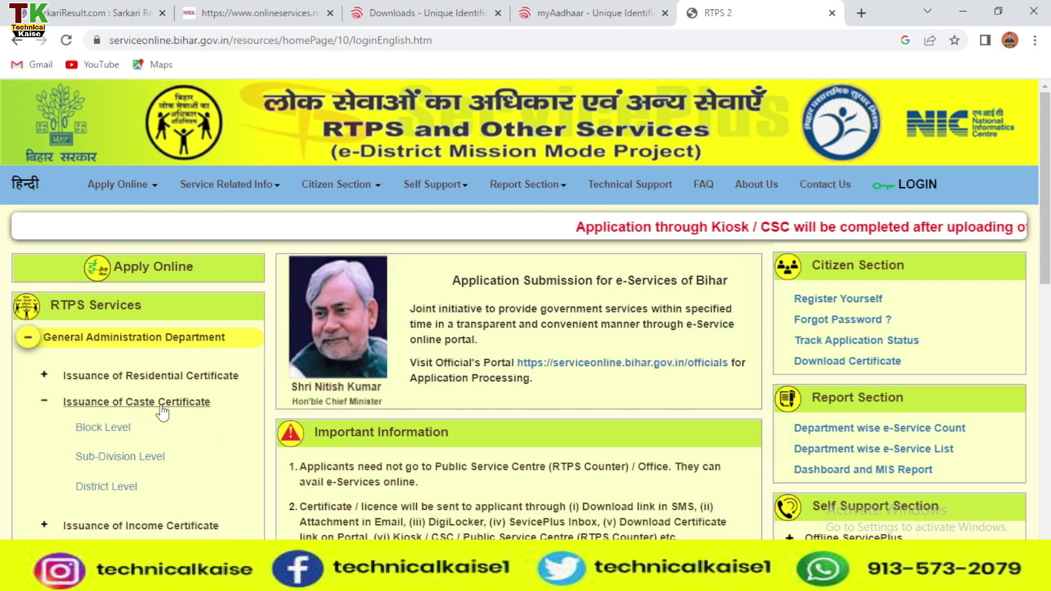
pyautogui.click(99, 431)
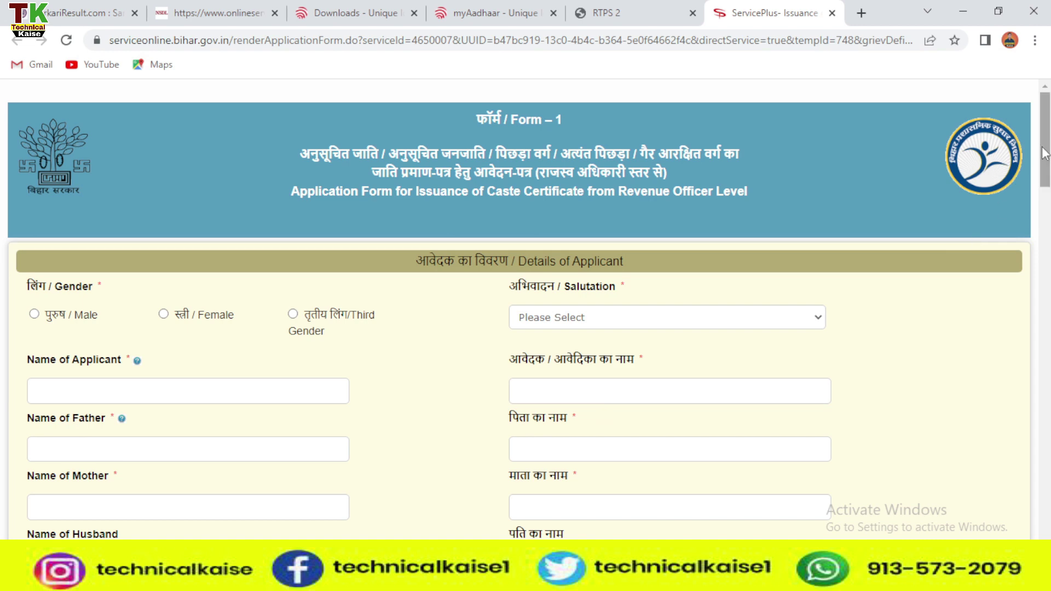
pyautogui.moveTo(1045, 137)
pyautogui.mouseDown()
pyautogui.moveTo(1046, 500)
pyautogui.moveTo(1045, 139)
pyautogui.mouseUp()
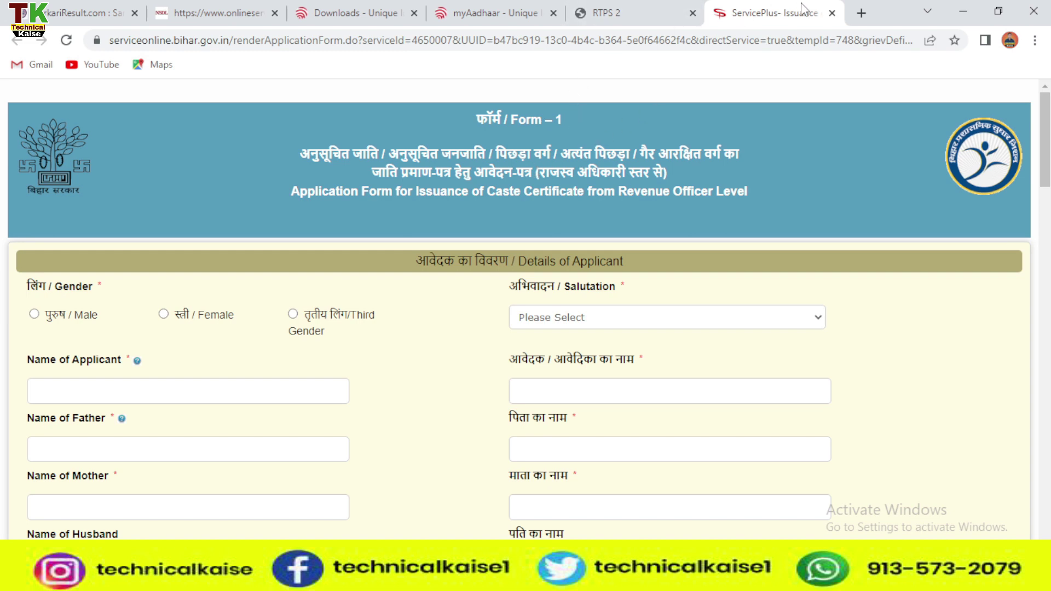
# - Open a new browser tab
pyautogui.click(861, 14)
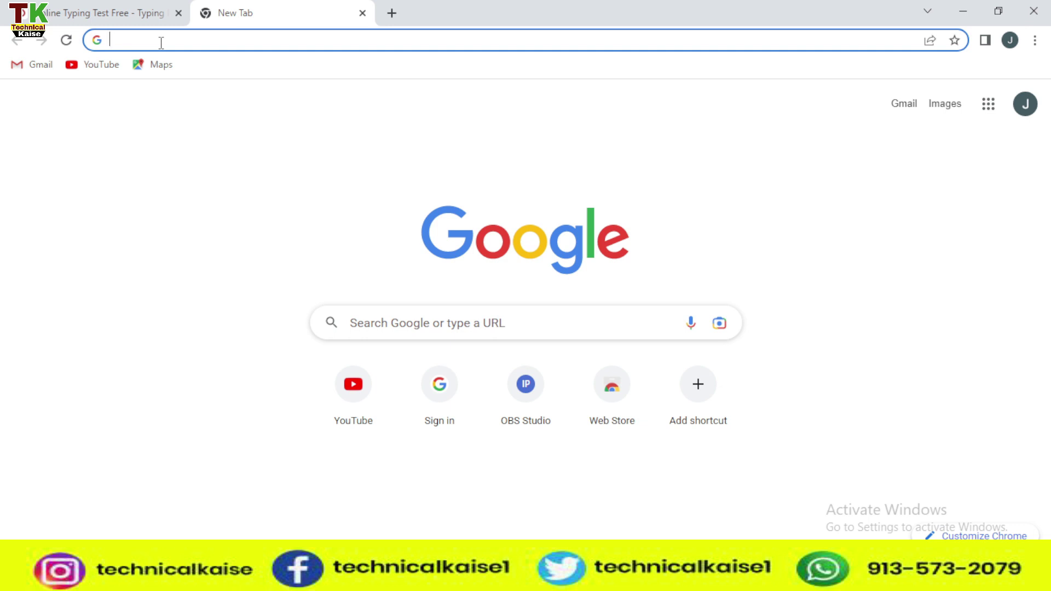
pyautogui.write('boot')
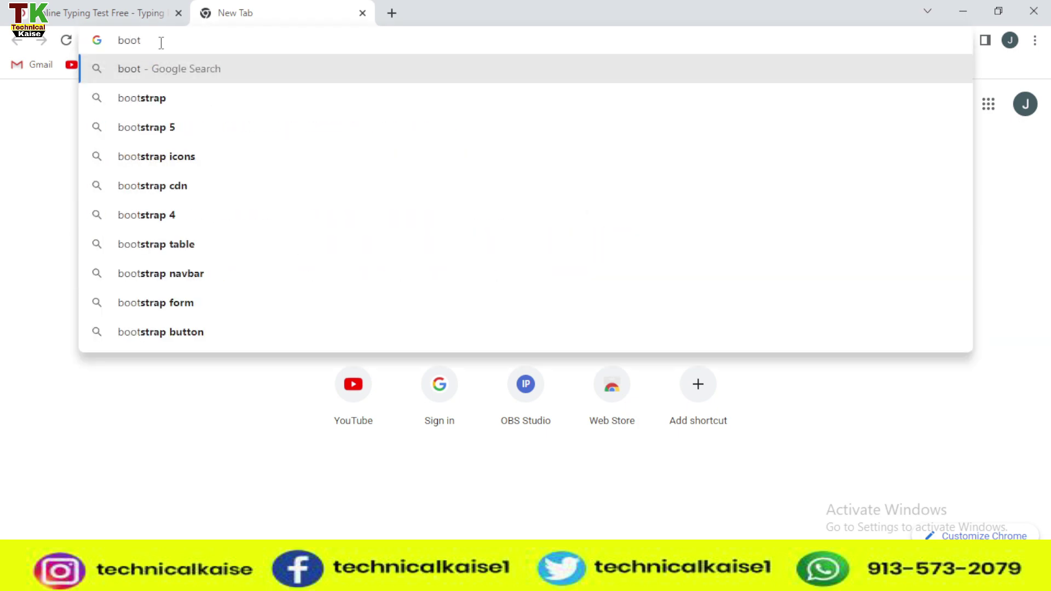
pyautogui.press('BackSpace')
pyautogui.press('BackSpace')
pyautogui.press('BackSpace')
pyautogui.press('BackSpace')
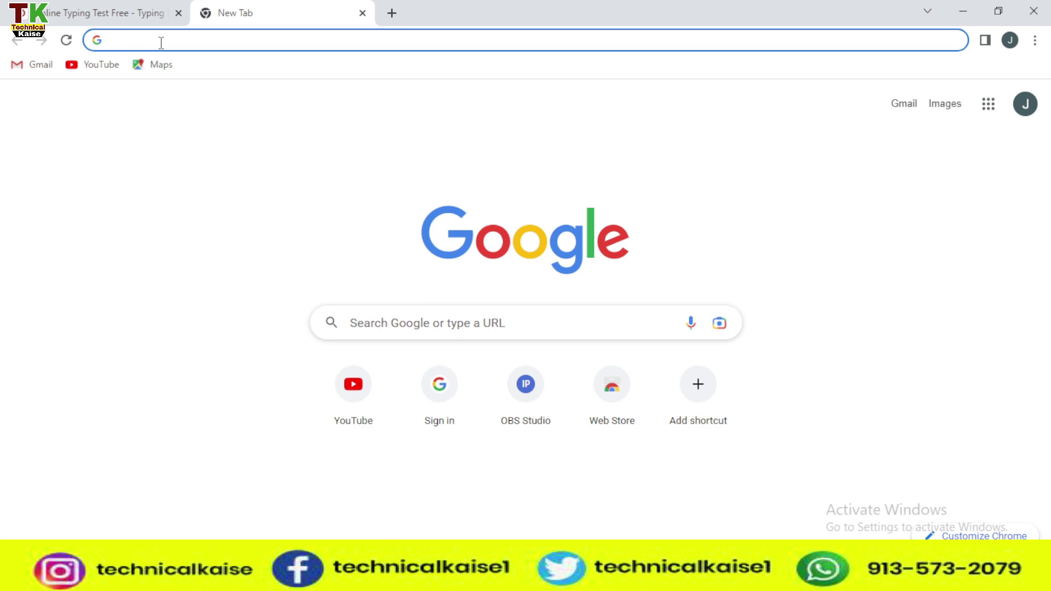
# - Search Google for telegram download and open the Telegram Desktop site at its Windows x64 download option
pyautogui.write('tel')
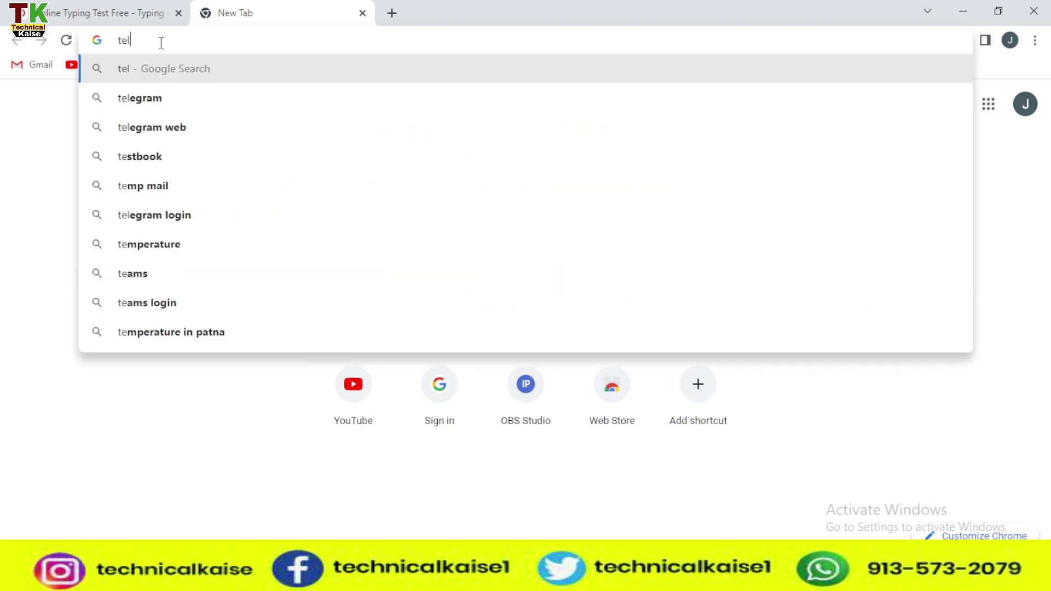
pyautogui.write('egram')
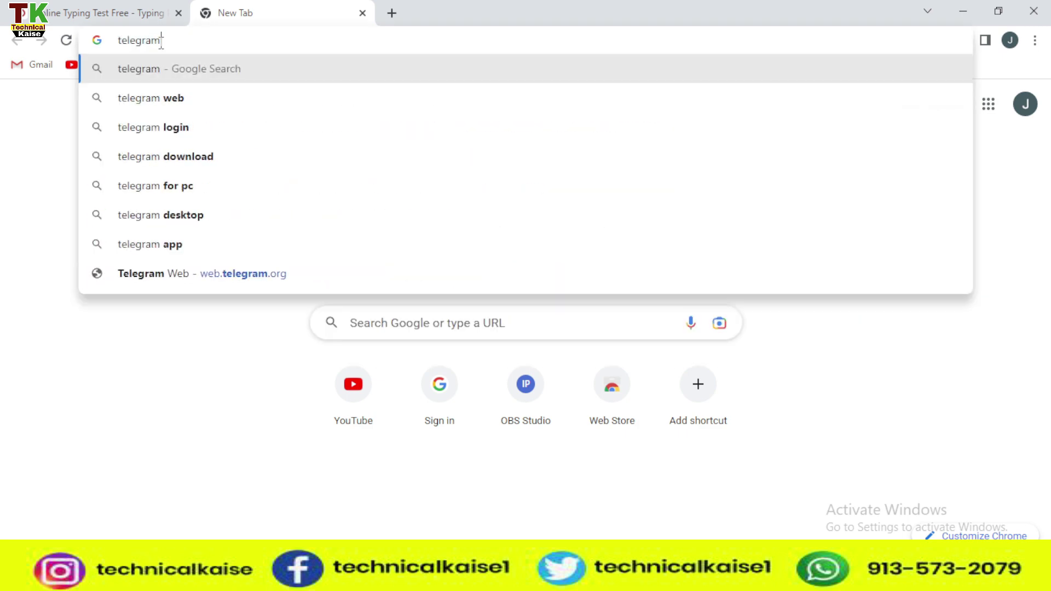
pyautogui.click(206, 168)
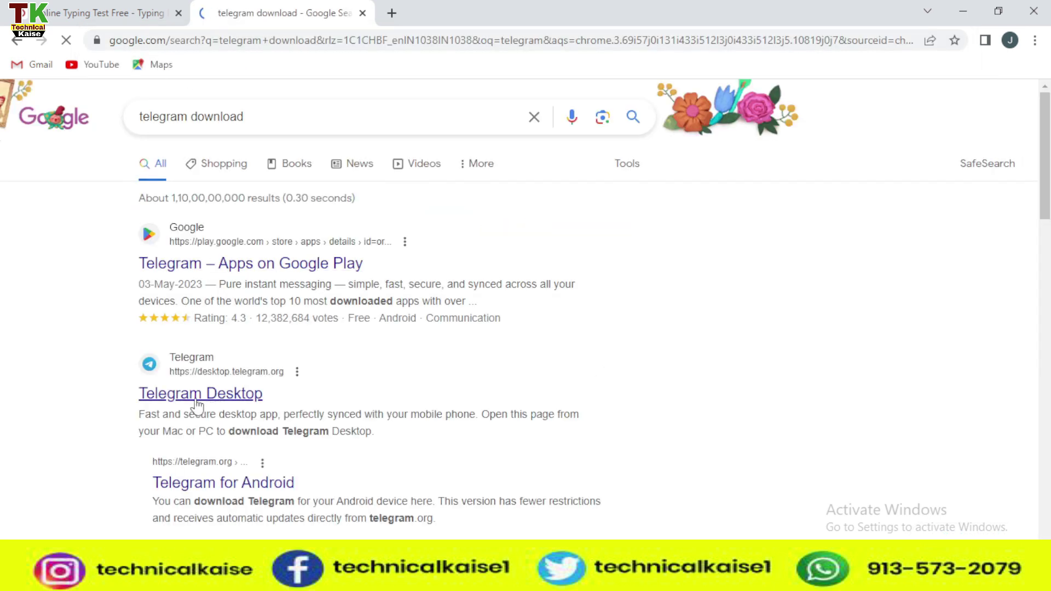
pyautogui.click(173, 404)
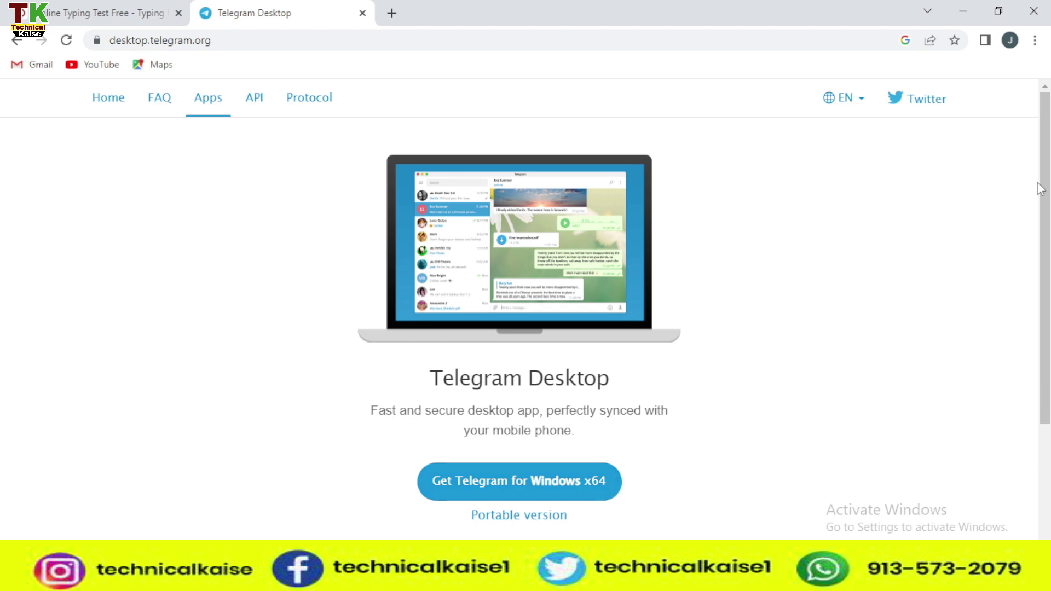
pyautogui.moveTo(1040, 189); pyautogui.dragTo(1047, 323)
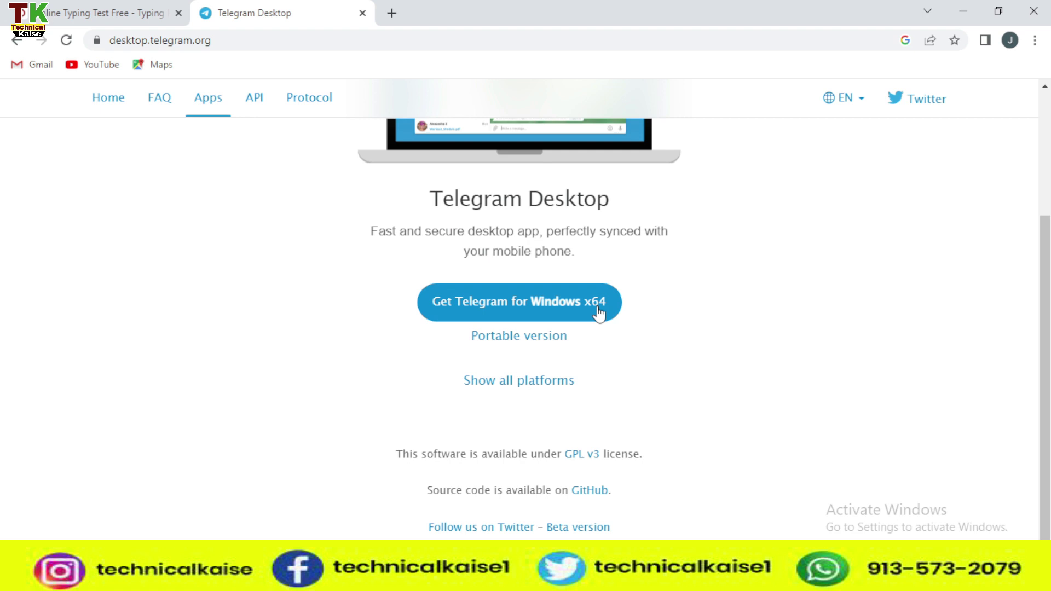
# - Switch from the browser to Microsoft Store and open the Telegram Desktop listing among the top free apps
pyautogui.click(965, 18)
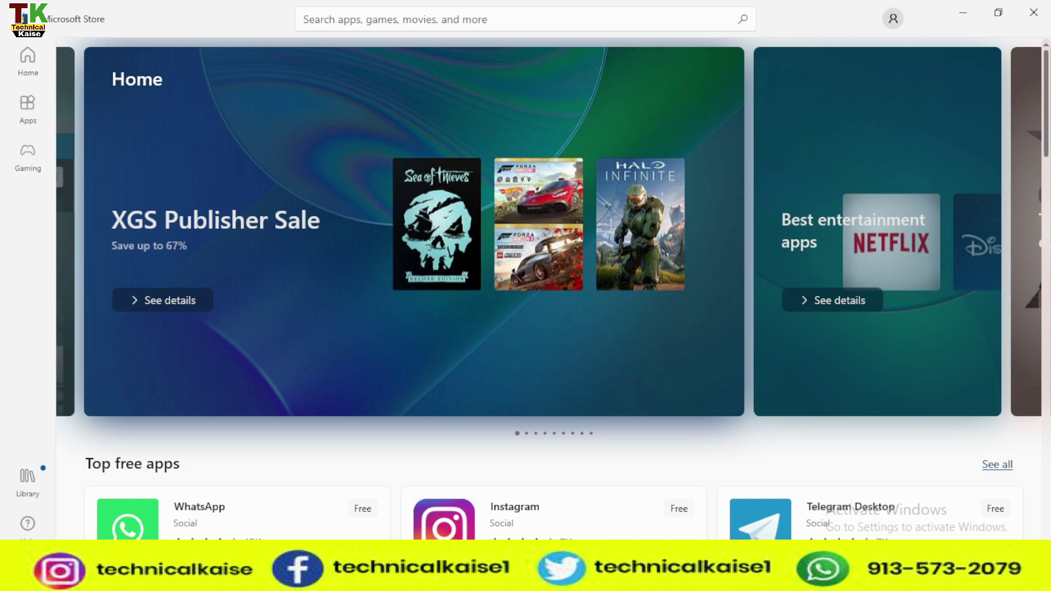
pyautogui.click(1046, 293)
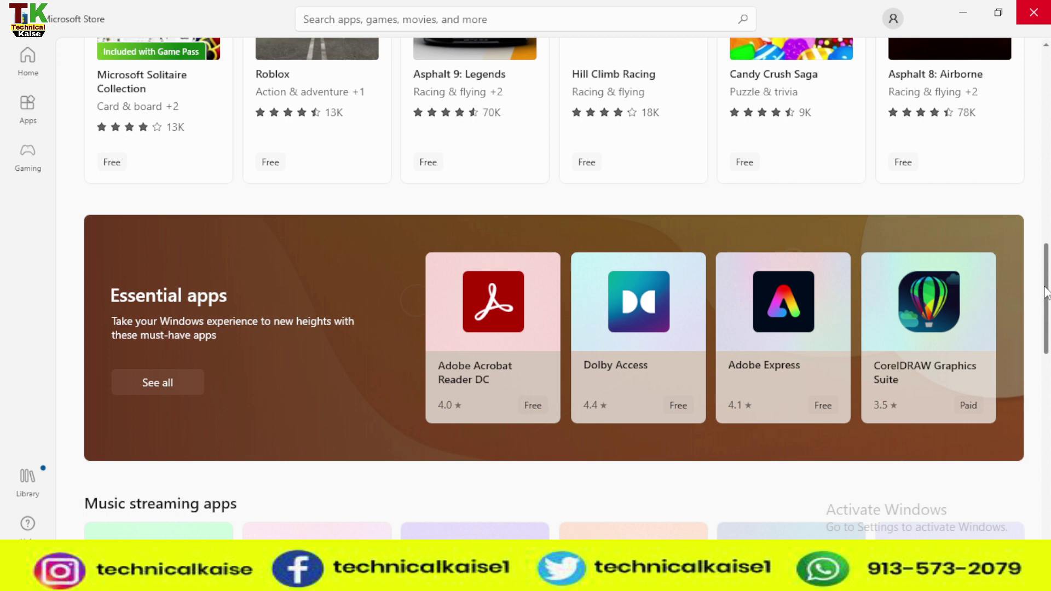
pyautogui.scroll(10, 831, 273)
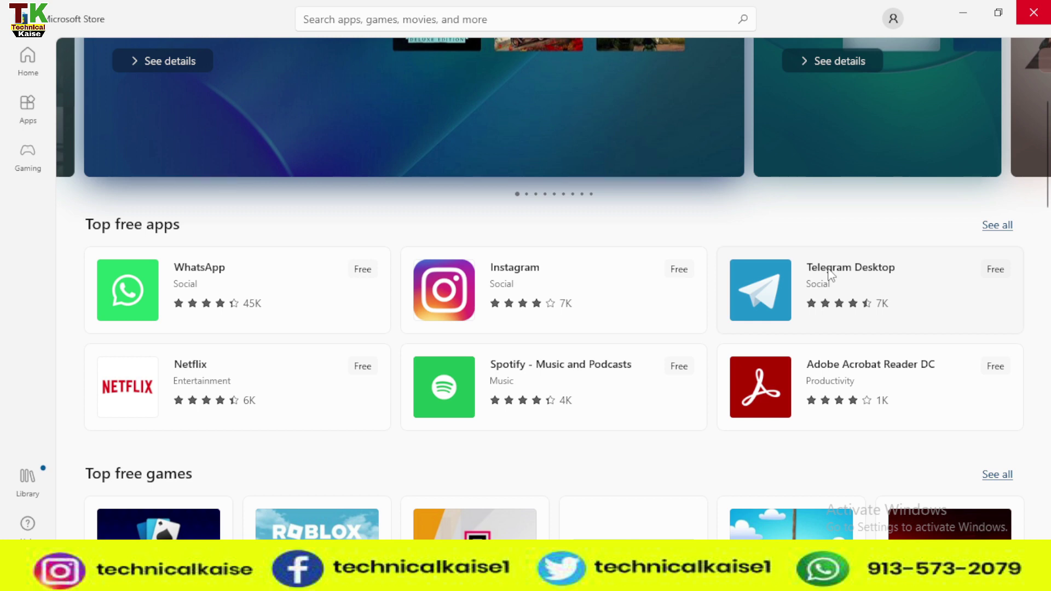
pyautogui.click(831, 274)
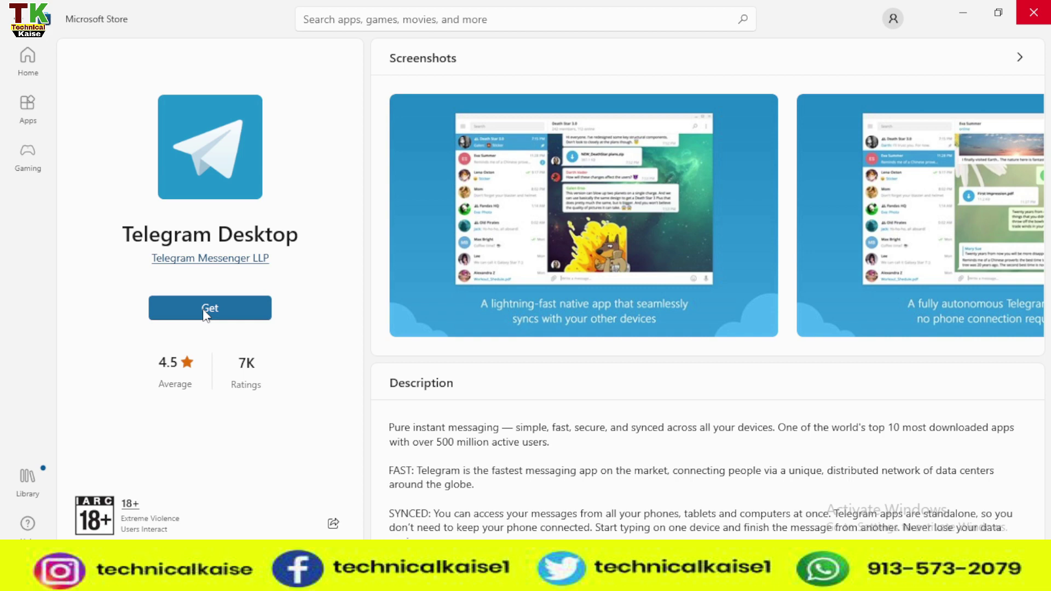
# - Enlarge the first screenshot in the Telegram Desktop listing, and close Microsoft Store
pyautogui.click(564, 323)
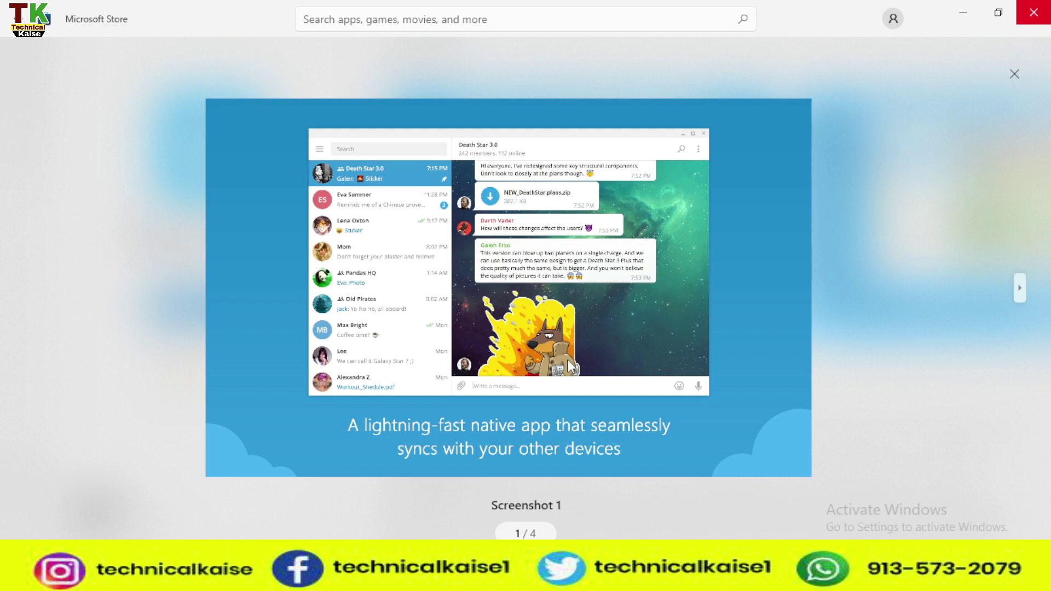
pyautogui.click(1039, 6)
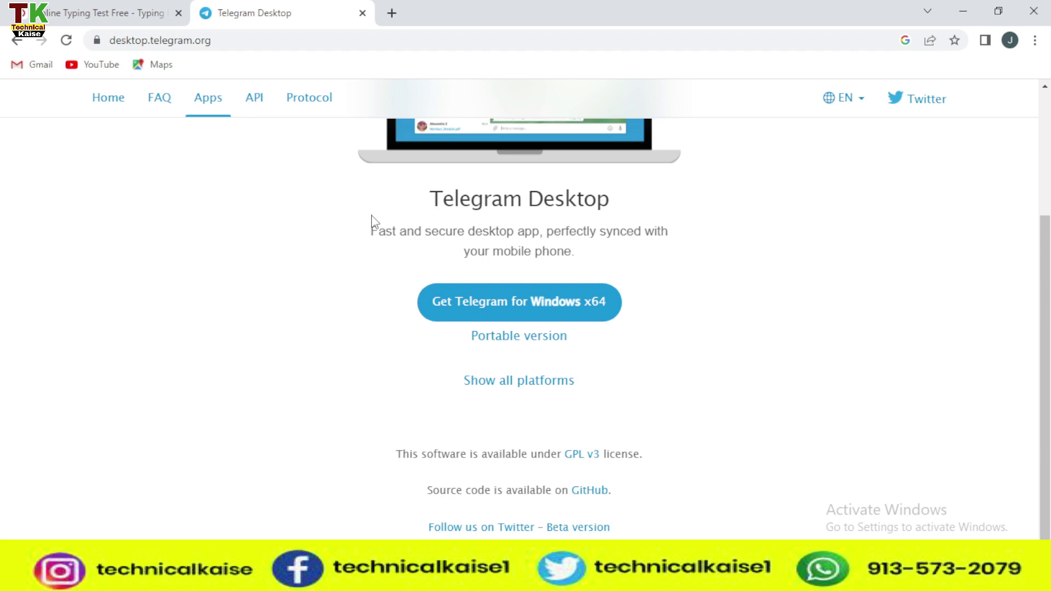
# - Switch to the Online Typing Test page, highlight its onlinetyping.org address and look over the typing lessons and exercises offered
pyautogui.click(72, 17)
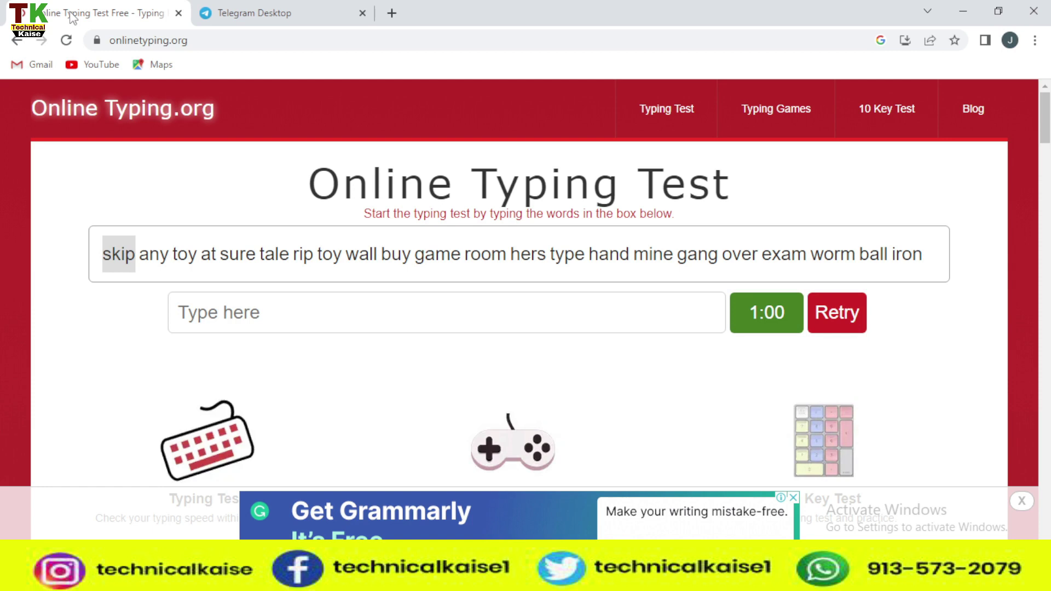
pyautogui.moveTo(127, 40); pyautogui.dragTo(246, 74)
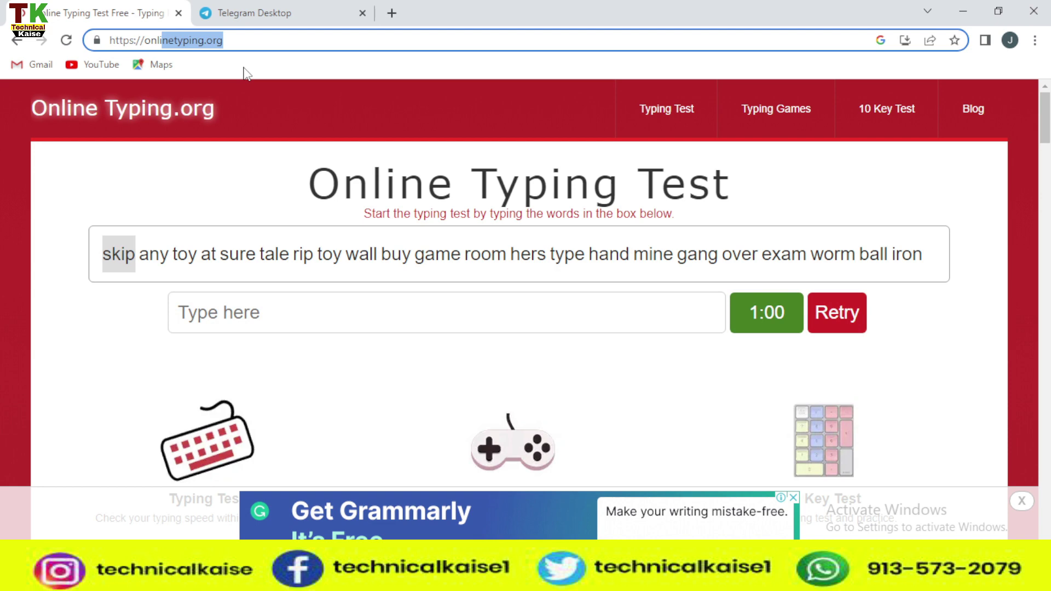
pyautogui.press('End')
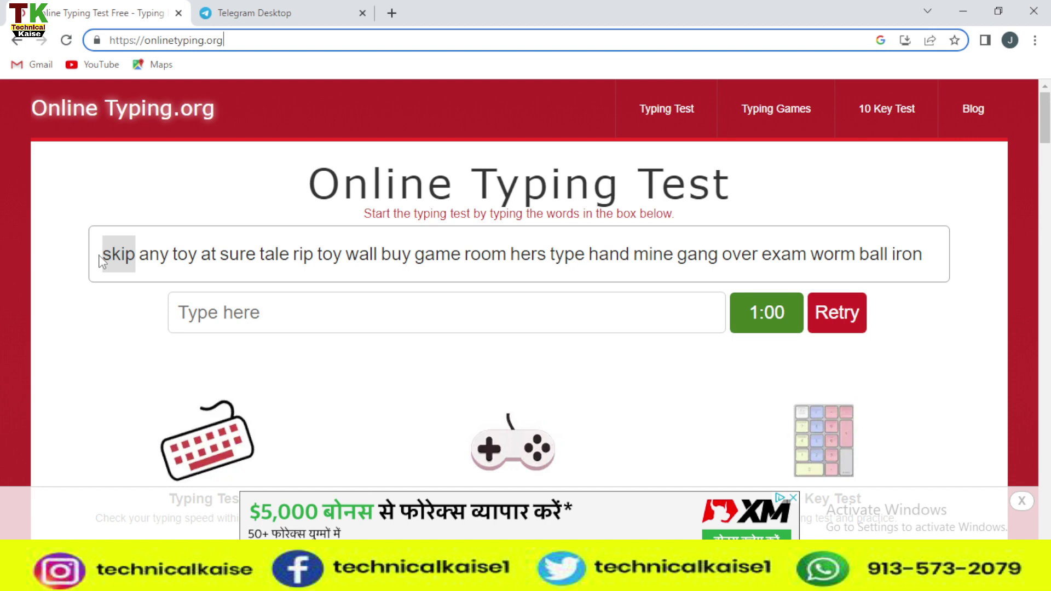
pyautogui.click(925, 312)
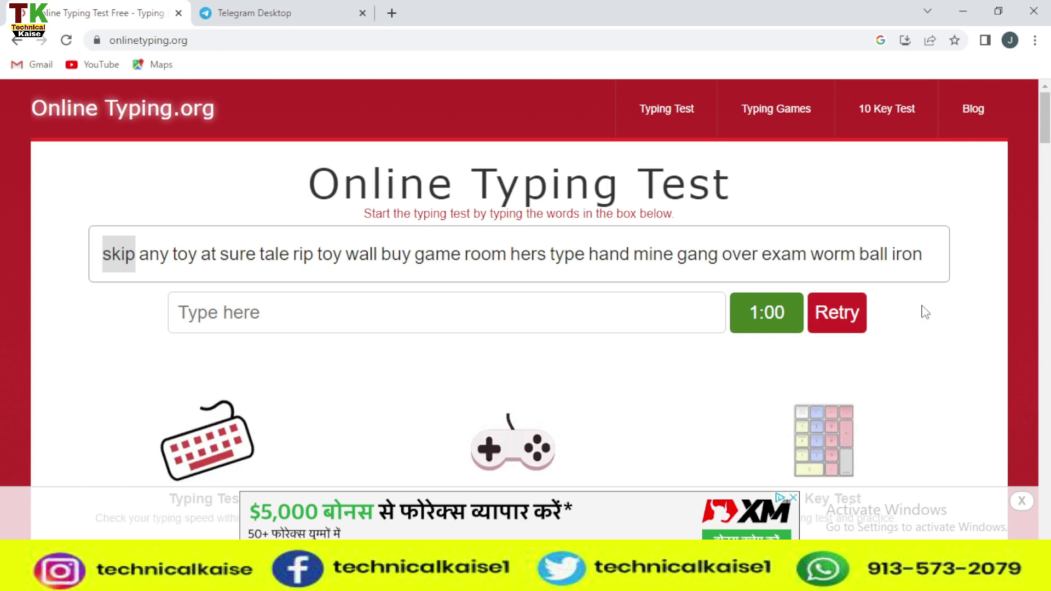
pyautogui.moveTo(1045, 117); pyautogui.dragTo(1045, 178)
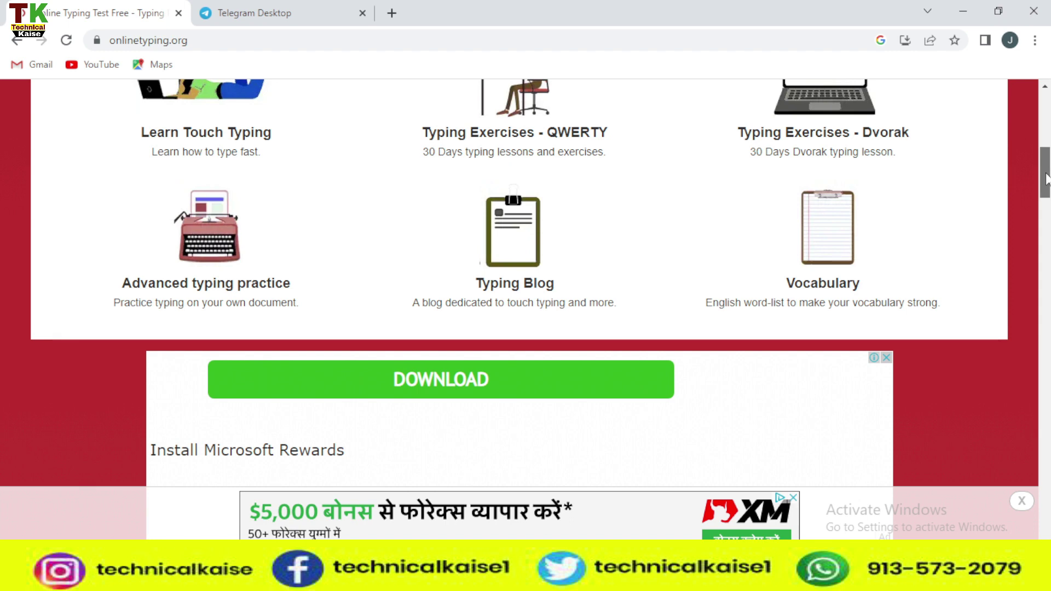
pyautogui.moveTo(1046, 178); pyautogui.dragTo(1046, 118)
# - Start the one-minute typing test by entering the word skip and beginning the word any
pyautogui.click(278, 298)
pyautogui.write('a')
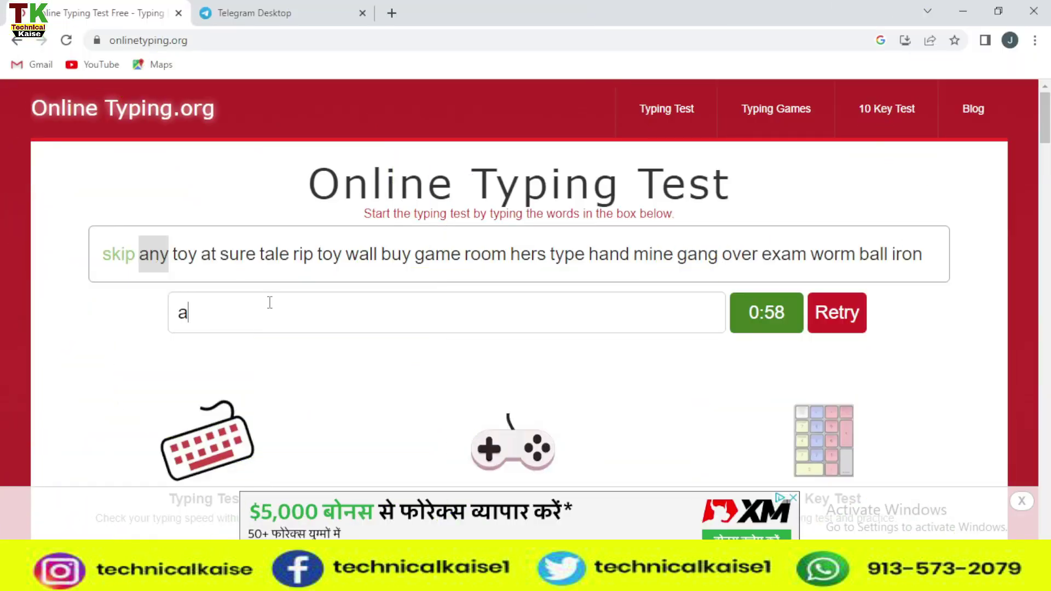